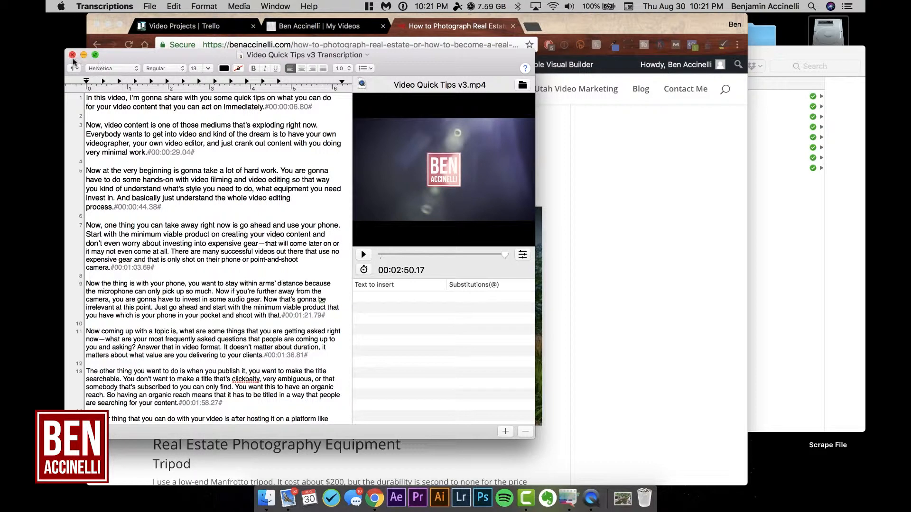
Step: Close the Video Quick Tips, A la Cart Pricing Structure and Content Contributor transcription documents
{"action": "left_click", "coordinate": [72, 55]}
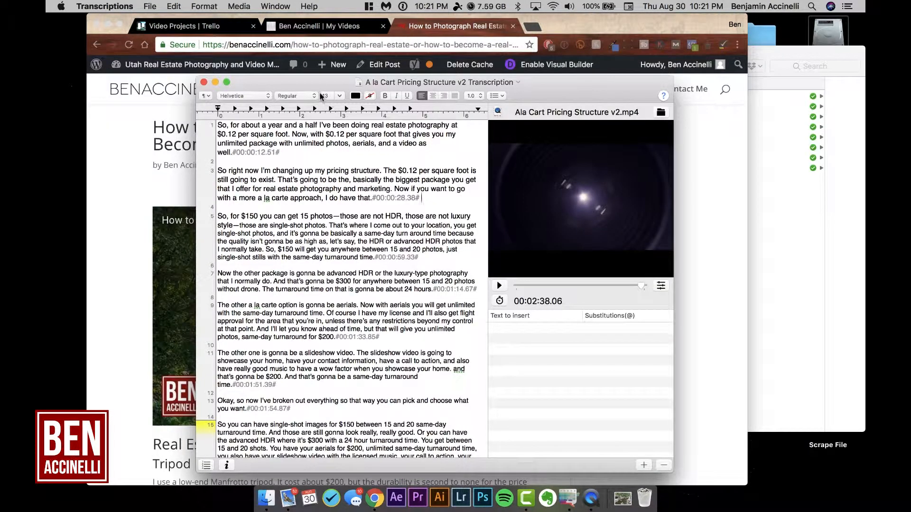
{"action": "left_click", "coordinate": [203, 82]}
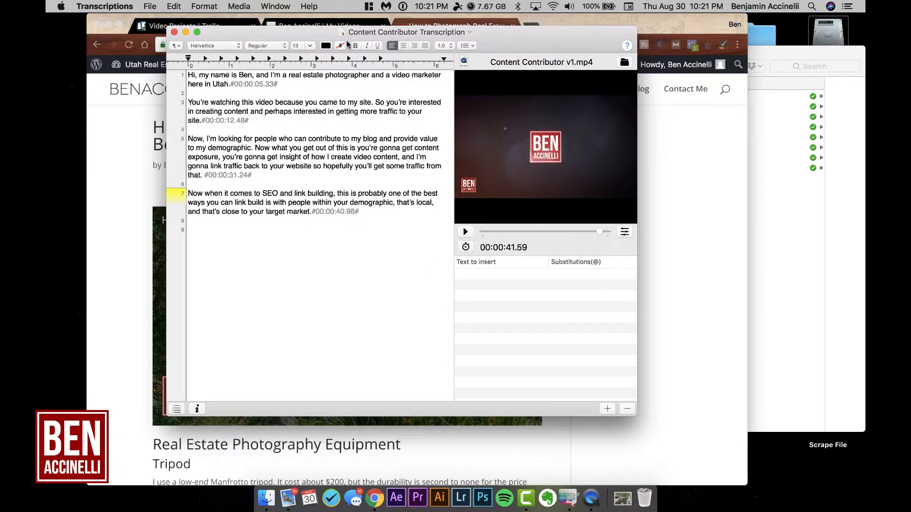
{"action": "left_click", "coordinate": [174, 33]}
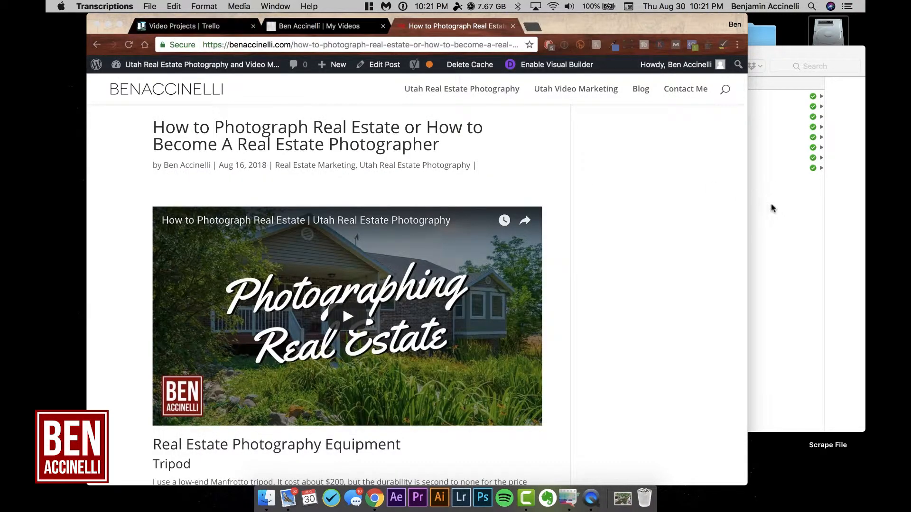
Step: Switch to Chrome, open the YouTube channel in a new tab and go to the video upload page
{"action": "left_click", "coordinate": [776, 216]}
{"action": "left_click", "coordinate": [534, 30]}
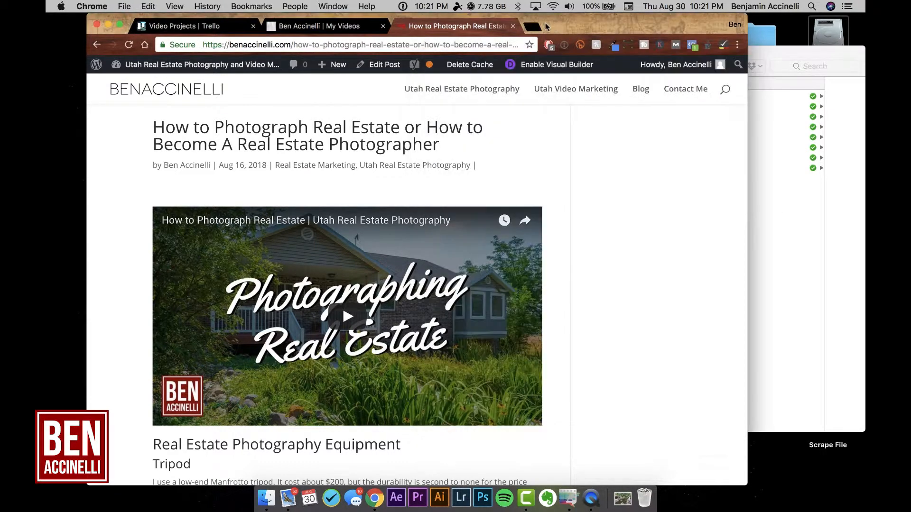
{"action": "left_click", "coordinate": [535, 30]}
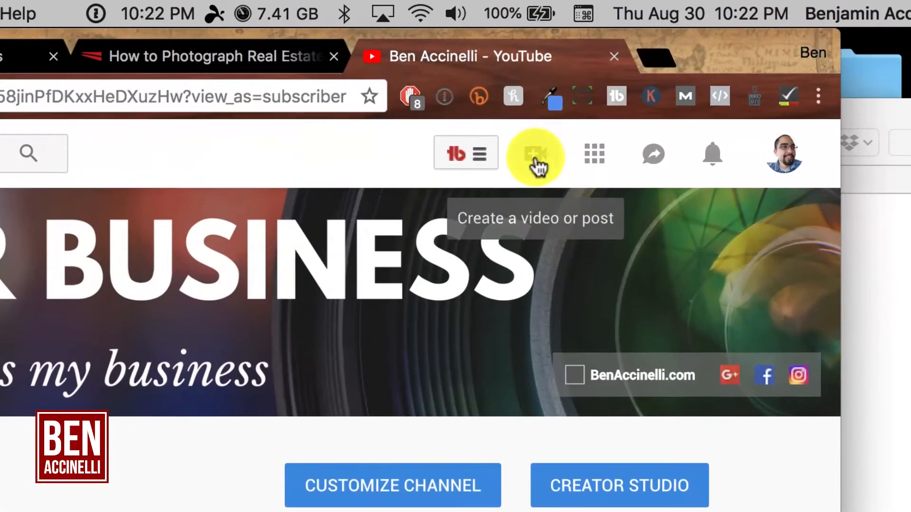
{"action": "left_click", "coordinate": [568, 127]}
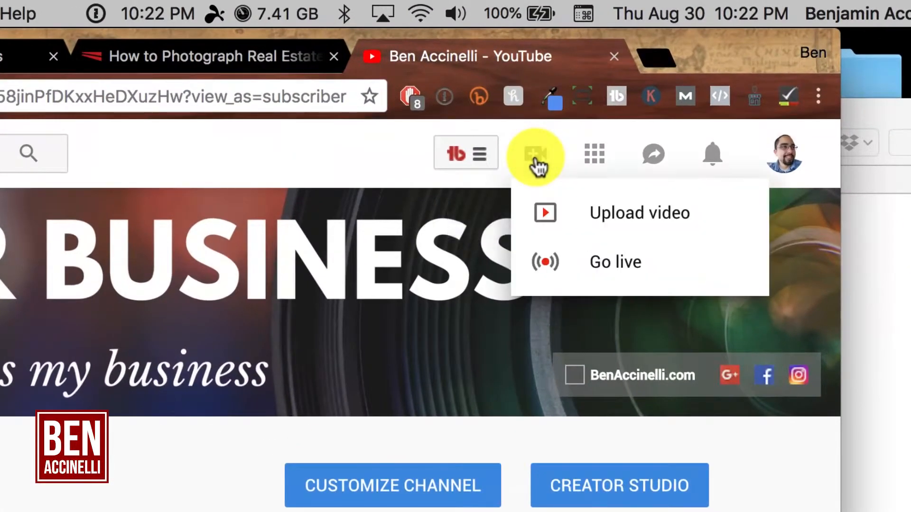
{"action": "left_click", "coordinate": [636, 219]}
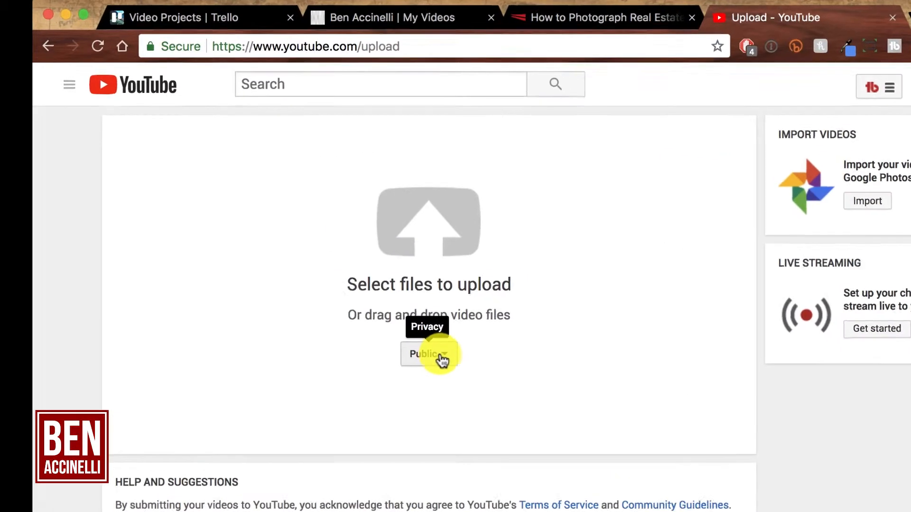
Step: Show the upload's privacy options and look up MacX YouTube Downloader by searching the computer for "mac"
{"action": "left_click", "coordinate": [441, 360]}
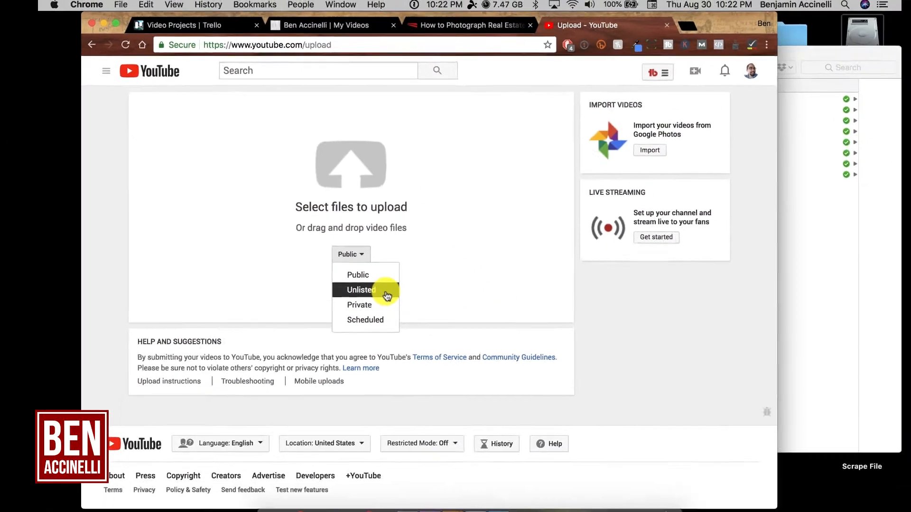
{"action": "key", "text": "super+space"}
{"action": "type", "text": "ma"}
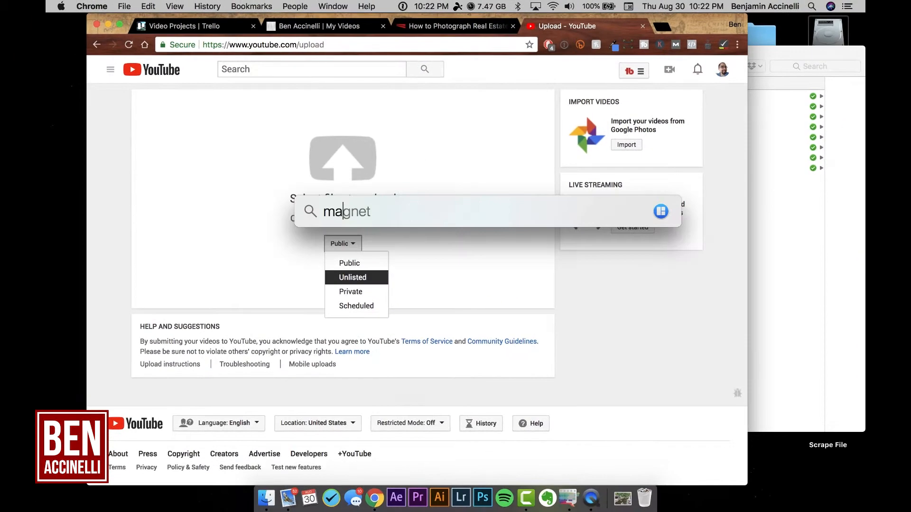
{"action": "type", "text": "c"}
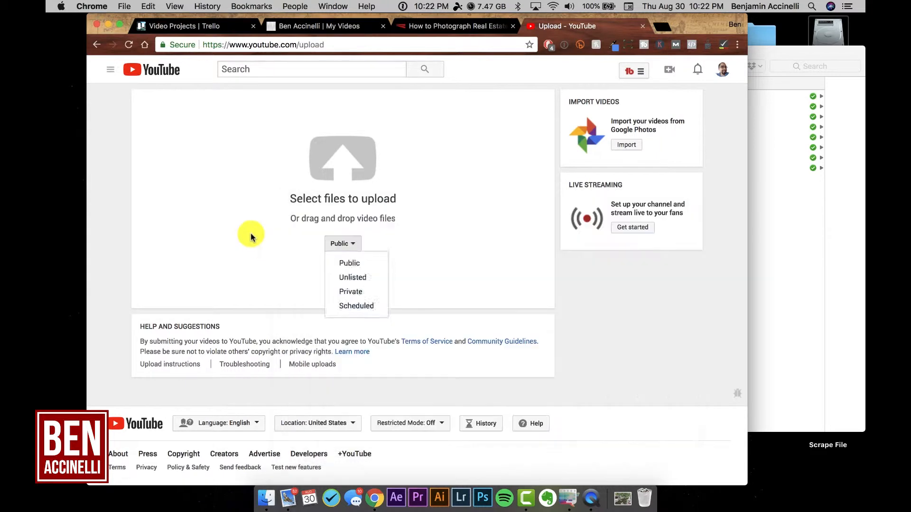
{"action": "left_click", "coordinate": [343, 243]}
{"action": "left_click", "coordinate": [342, 243]}
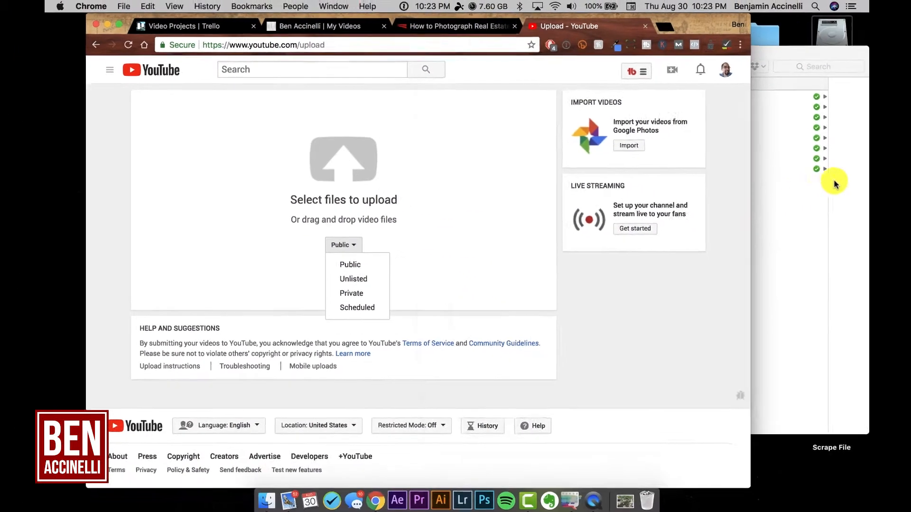
Step: Switch to Finder, open the Drafts folder of the Lightroom Training project and select its three MP4 videos
{"action": "left_click", "coordinate": [831, 181]}
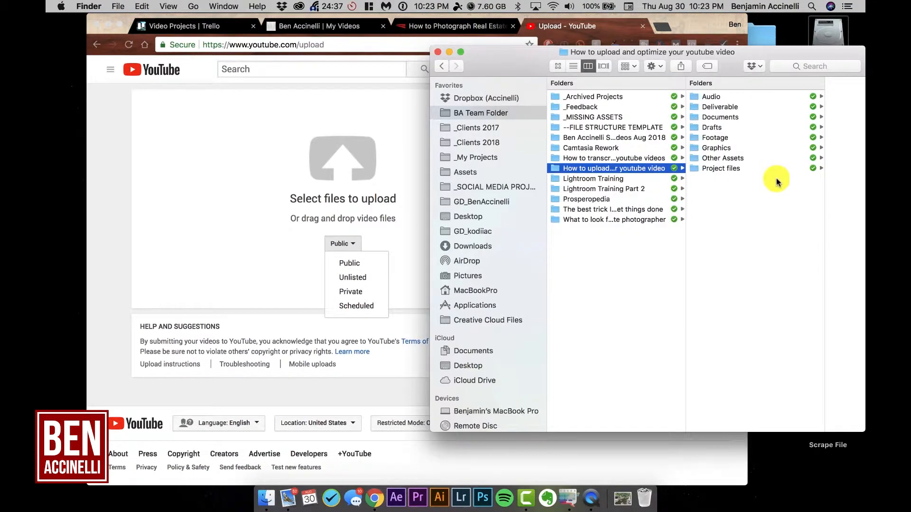
{"action": "left_click", "coordinate": [636, 178]}
{"action": "left_click", "coordinate": [723, 107]}
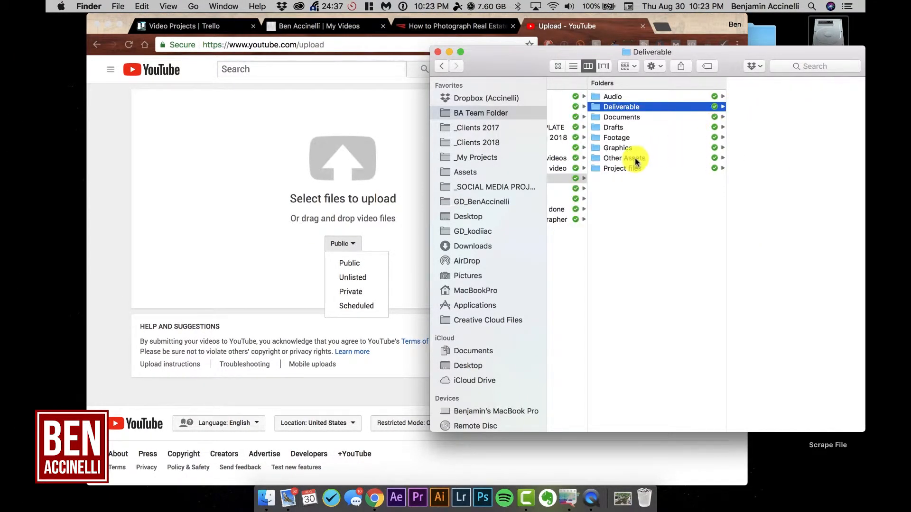
{"action": "left_click", "coordinate": [641, 127]}
{"action": "left_click_drag", "start_coordinate": [763, 143], "coordinate": [738, 148]}
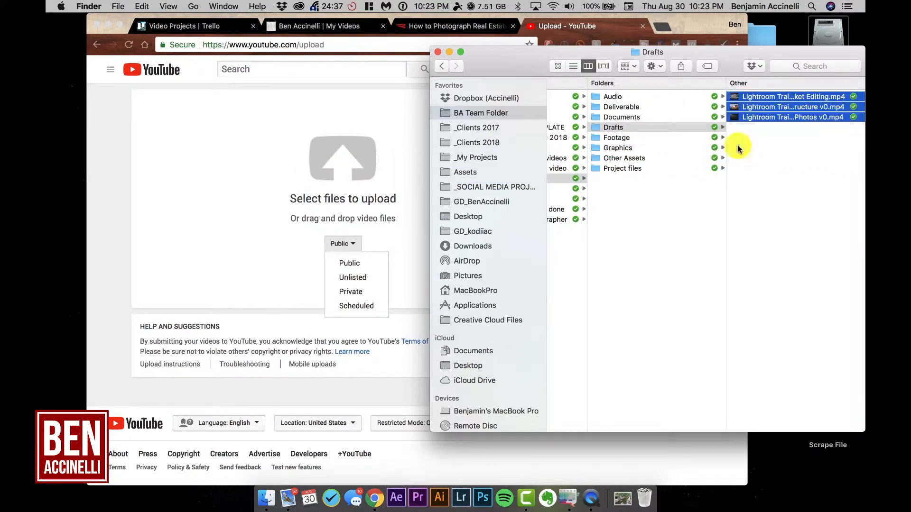
Step: Return to Chrome, leave the upload page without choosing a privacy option and open Creator Studio from the channel page
{"action": "left_click", "coordinate": [396, 238]}
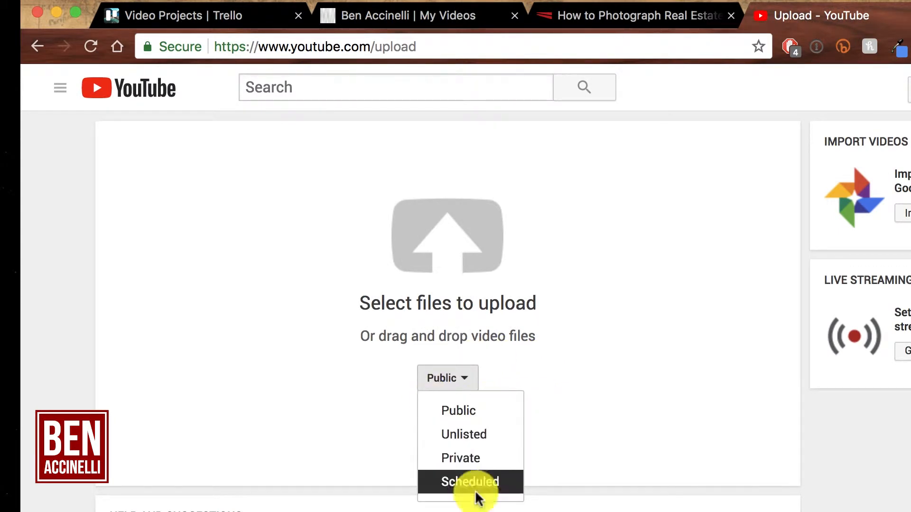
{"action": "left_click", "coordinate": [660, 327]}
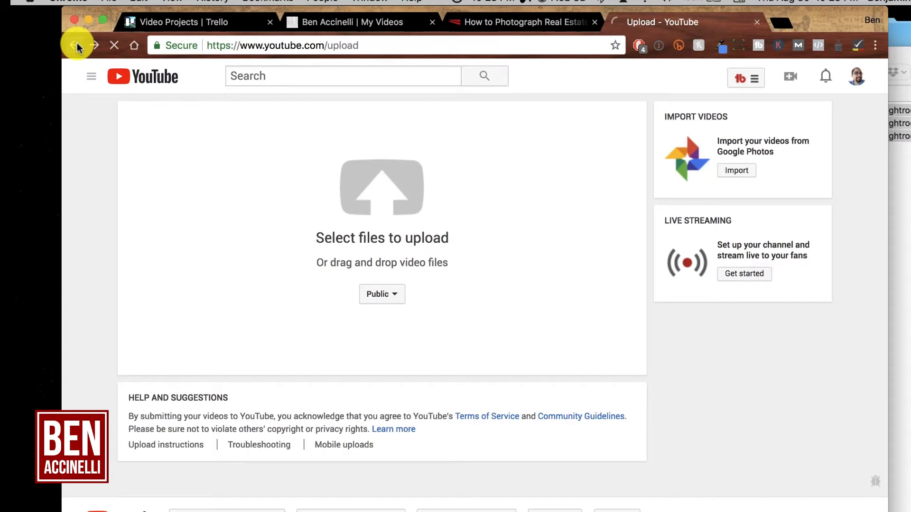
{"action": "left_click", "coordinate": [37, 46]}
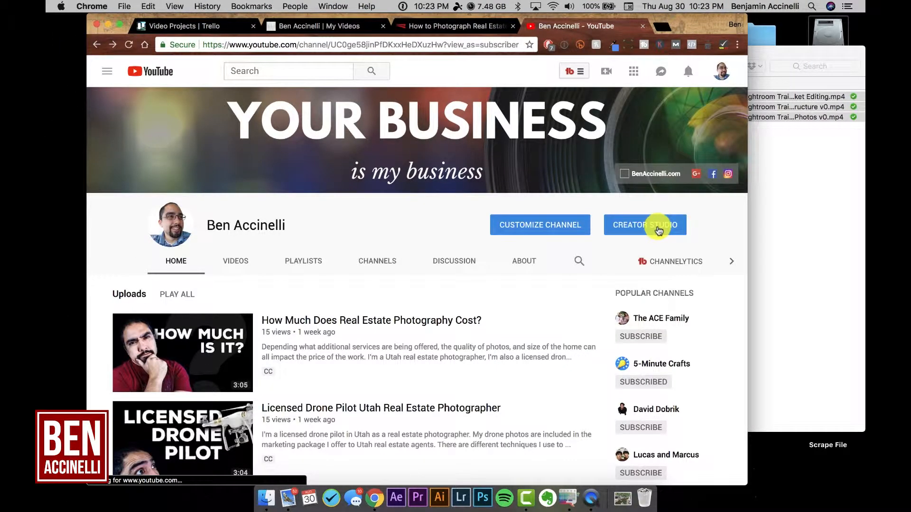
{"action": "left_click", "coordinate": [659, 230]}
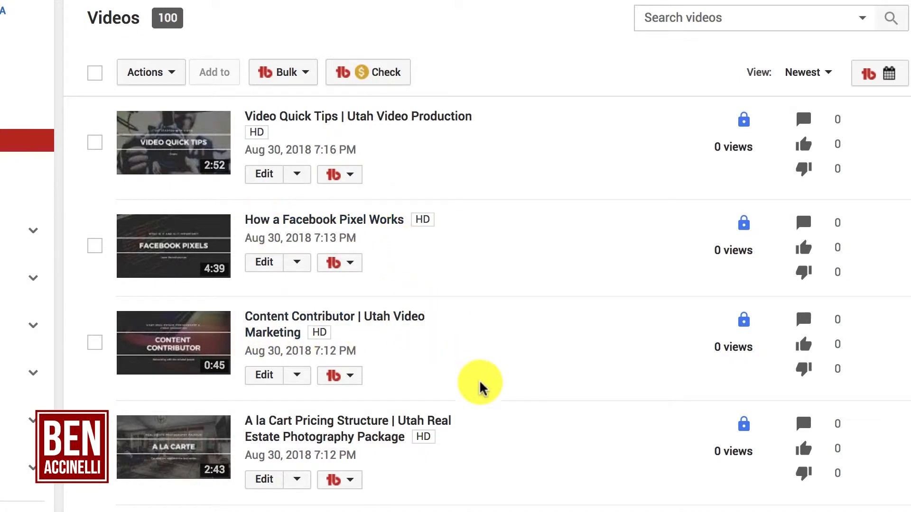
Step: Look through the uploaded videos, view the A la Cart Pricing Structure video's edit page and return to the video list
{"action": "scroll", "coordinate": [480, 383], "scroll_direction": "down", "scroll_amount": 2}
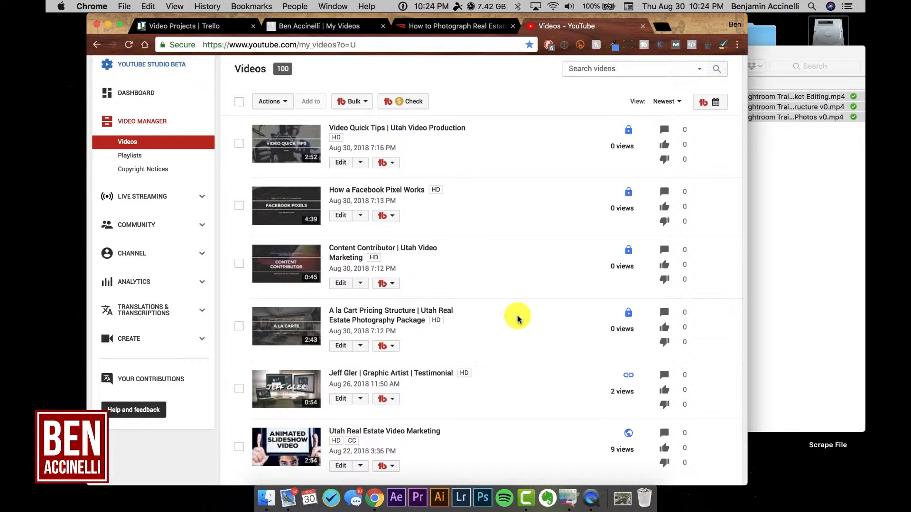
{"action": "scroll", "coordinate": [517, 319], "scroll_direction": "down", "scroll_amount": 1}
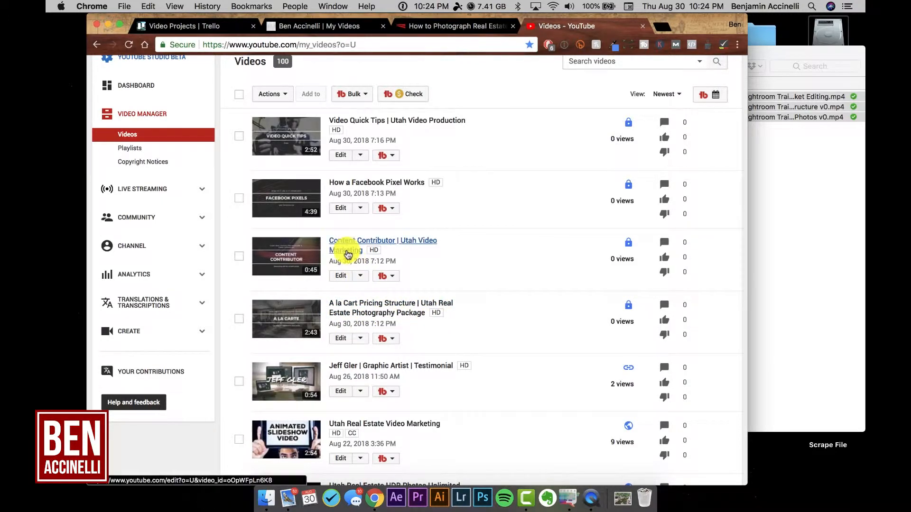
{"action": "scroll", "coordinate": [347, 255], "scroll_direction": "down", "scroll_amount": 1}
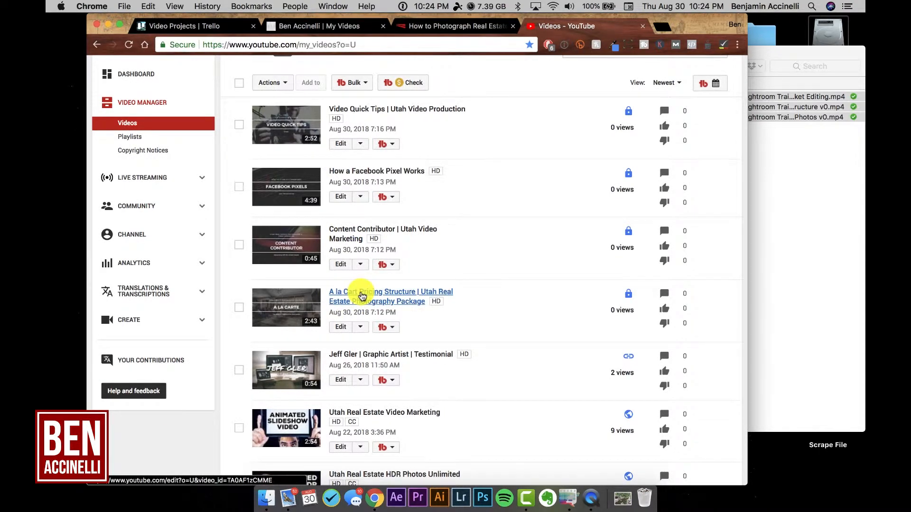
{"action": "left_click", "coordinate": [362, 295]}
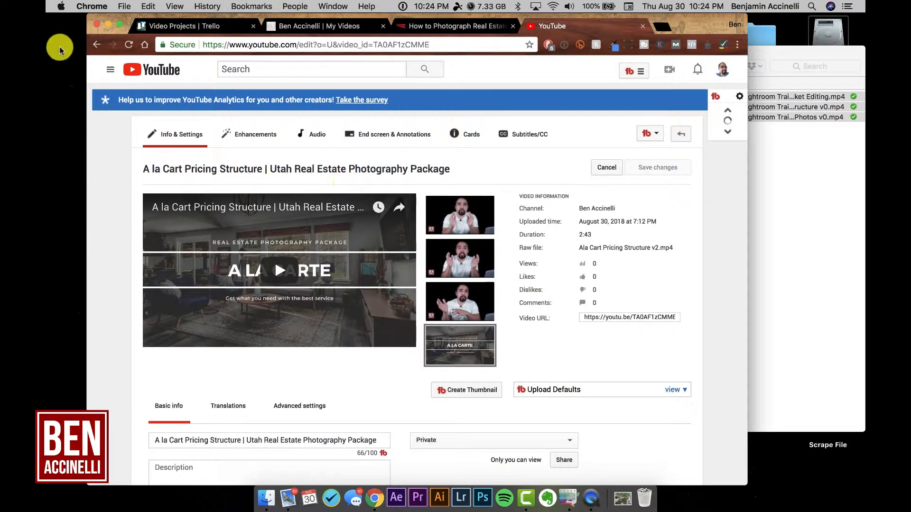
{"action": "left_click", "coordinate": [95, 46]}
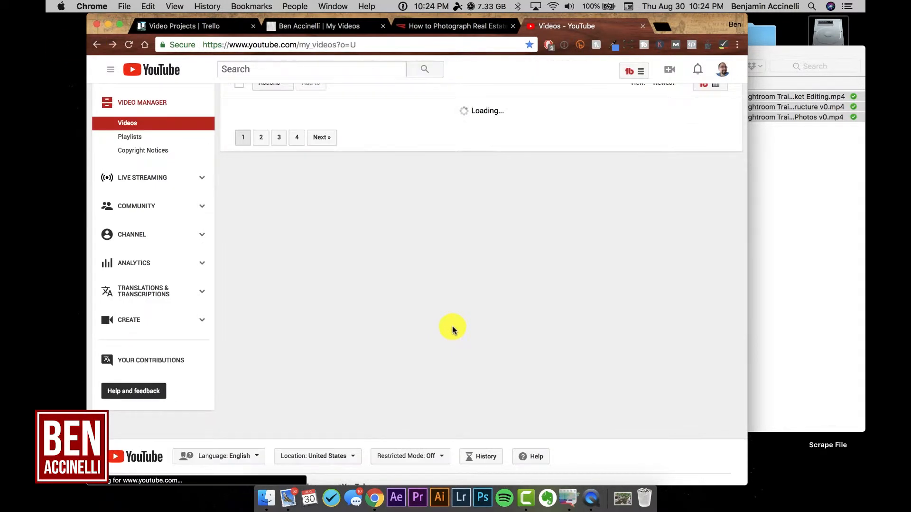
Step: Open the edit page of the video "Licensed Drone Pilot Utah Real Estate Photographer" from the video list
{"action": "scroll", "coordinate": [452, 328], "scroll_direction": "down", "scroll_amount": 6}
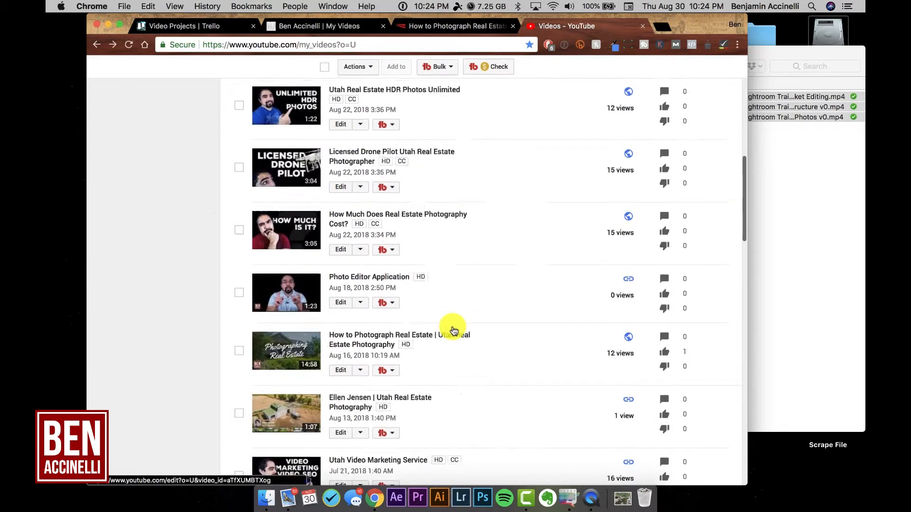
{"action": "scroll", "coordinate": [453, 327], "scroll_direction": "up", "scroll_amount": 2}
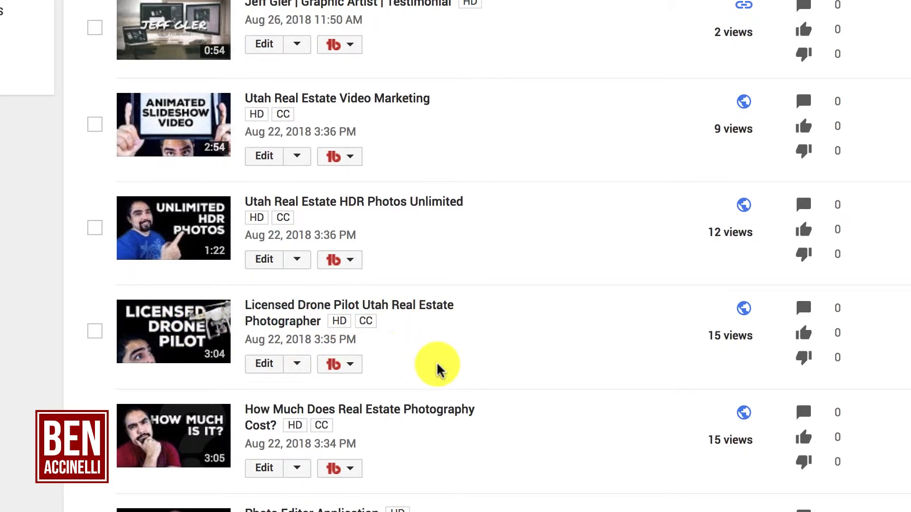
{"action": "left_click", "coordinate": [273, 321]}
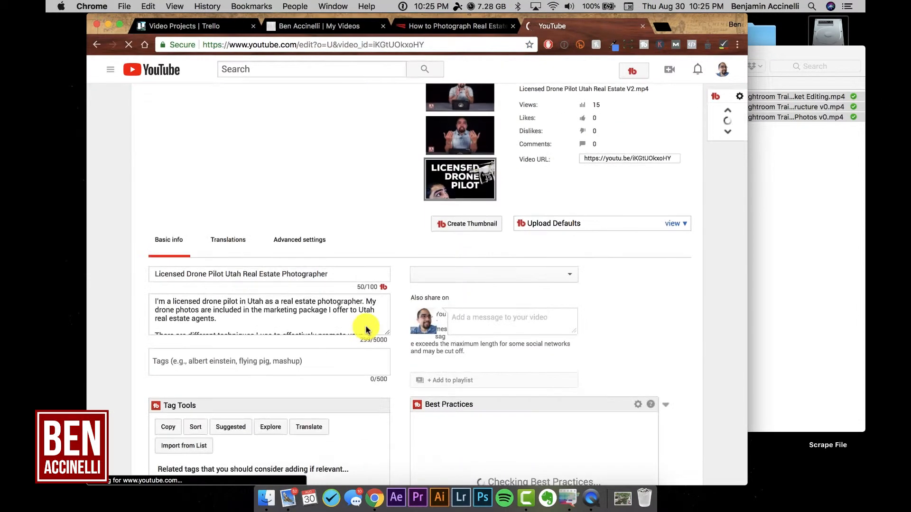
Step: Enlarge the description box to show the full text and review the video's title, description and tags
{"action": "scroll", "coordinate": [366, 337], "scroll_direction": "down", "scroll_amount": 5}
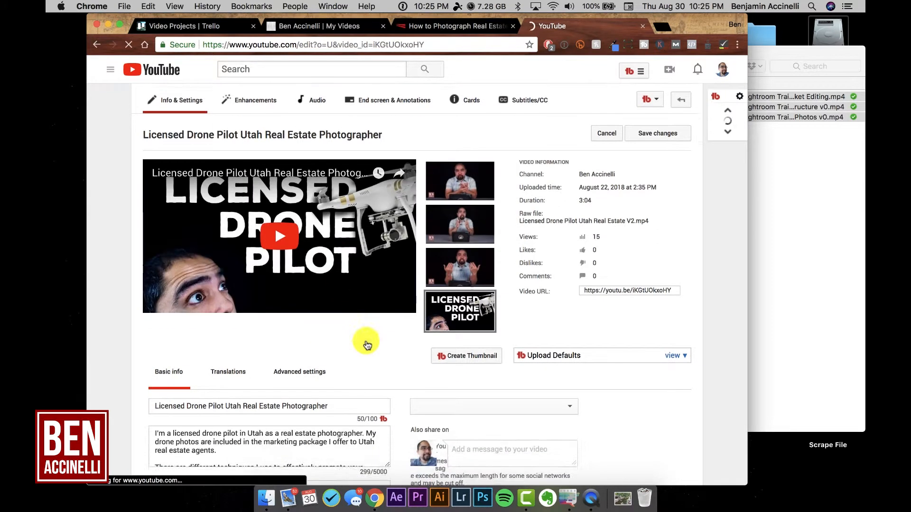
{"action": "scroll", "coordinate": [366, 340], "scroll_direction": "down", "scroll_amount": 2}
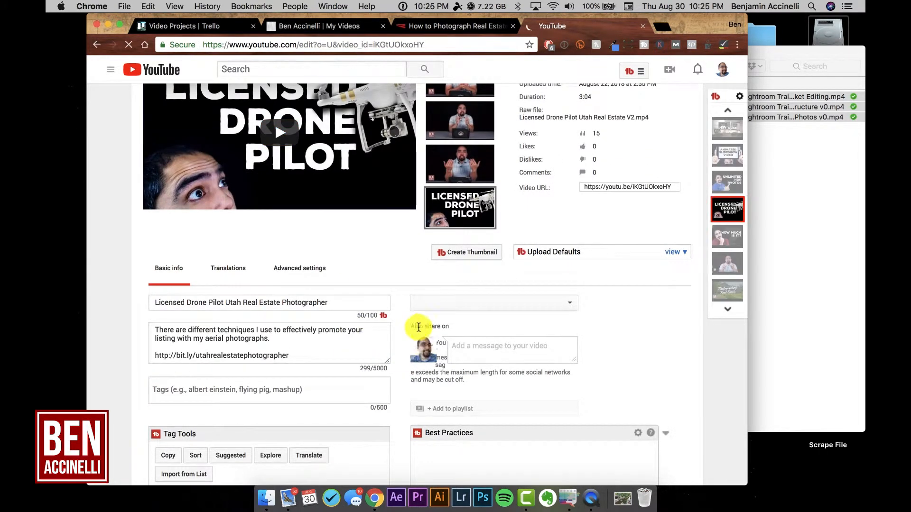
{"action": "scroll", "coordinate": [417, 326], "scroll_direction": "down", "scroll_amount": 2}
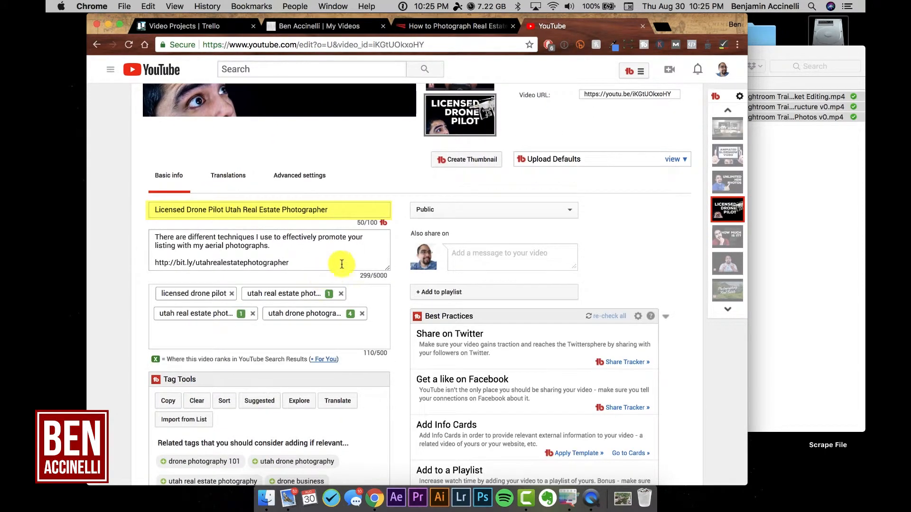
{"action": "left_click_drag", "start_coordinate": [386, 272], "coordinate": [387, 410]}
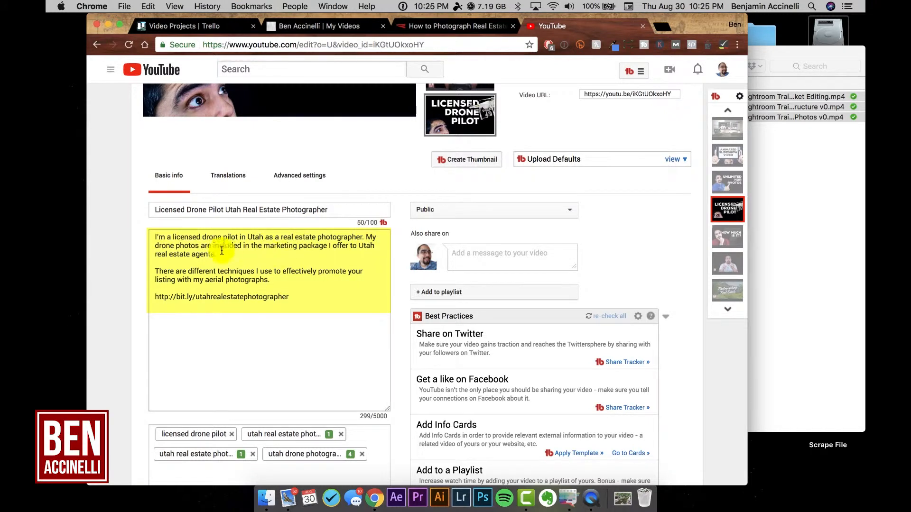
{"action": "scroll", "coordinate": [275, 265], "scroll_direction": "down", "scroll_amount": 5}
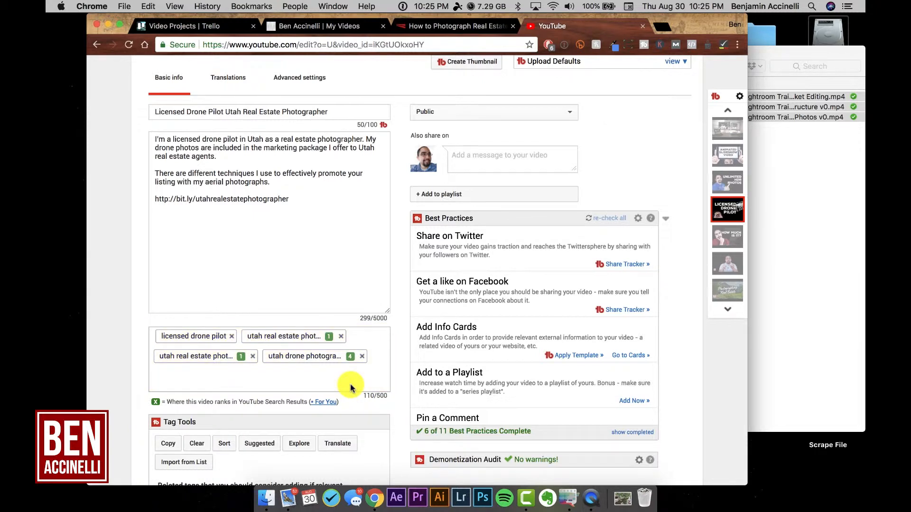
{"action": "left_click_drag", "start_coordinate": [365, 396], "coordinate": [388, 399]}
{"action": "left_click", "coordinate": [386, 397]}
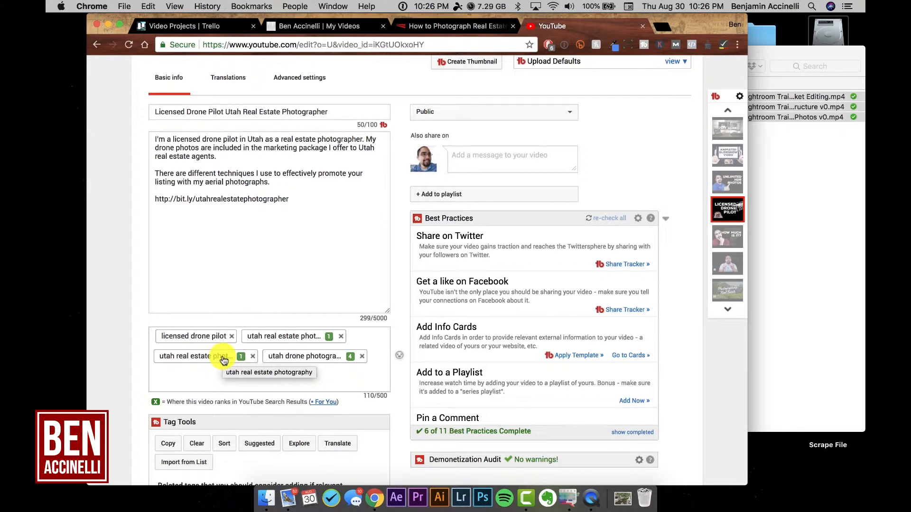
Step: Highlight "Licensed Drone Pilot Utah Real Estate" in the raw file name under the video information
{"action": "scroll", "coordinate": [368, 305], "scroll_direction": "up", "scroll_amount": 10}
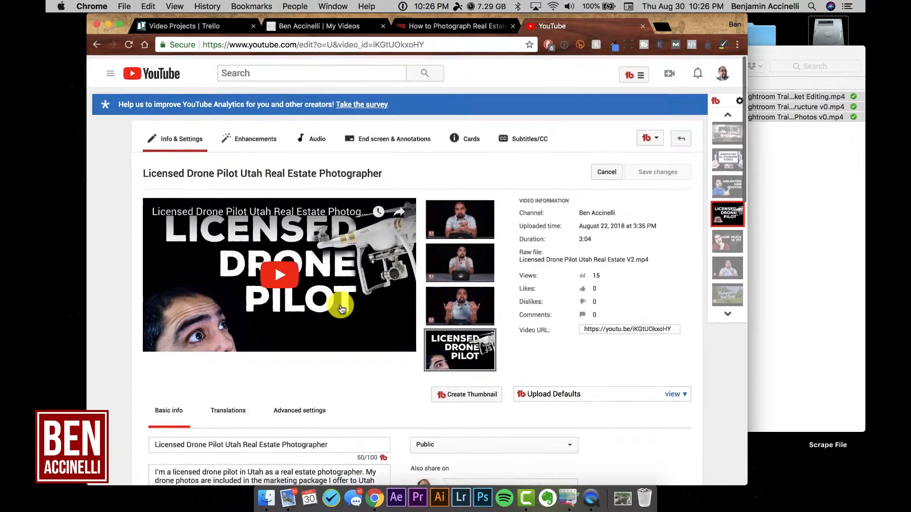
{"action": "scroll", "coordinate": [341, 309], "scroll_direction": "up", "scroll_amount": 1}
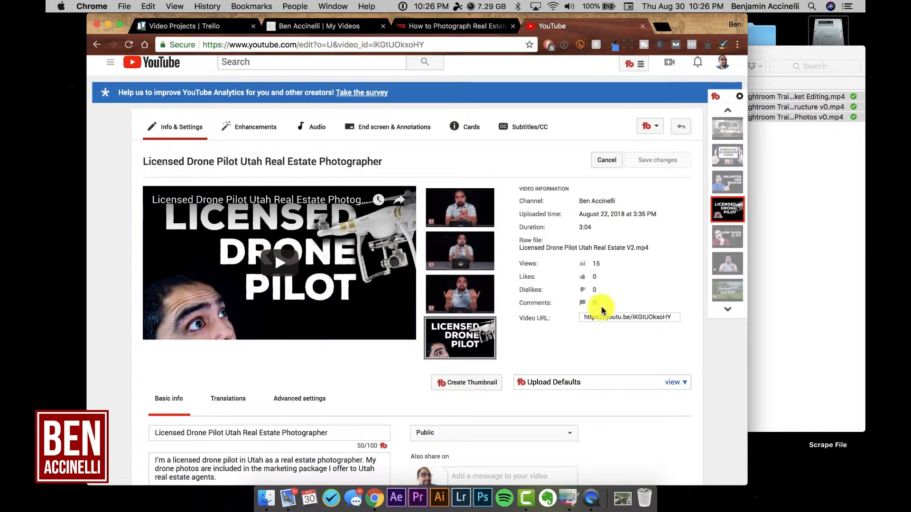
{"action": "left_click_drag", "start_coordinate": [520, 248], "coordinate": [631, 248]}
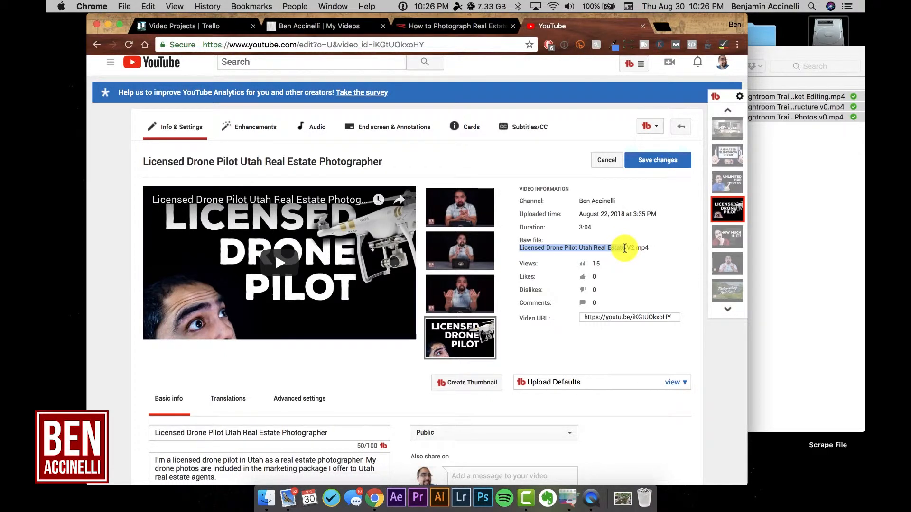
Step: Highlight "Licensed Drone Pilot Utah Real Estate" in the raw file name again and compare it with the video's title, description and tags
{"action": "left_click", "coordinate": [541, 248]}
{"action": "left_click_drag", "start_coordinate": [521, 248], "coordinate": [621, 248]}
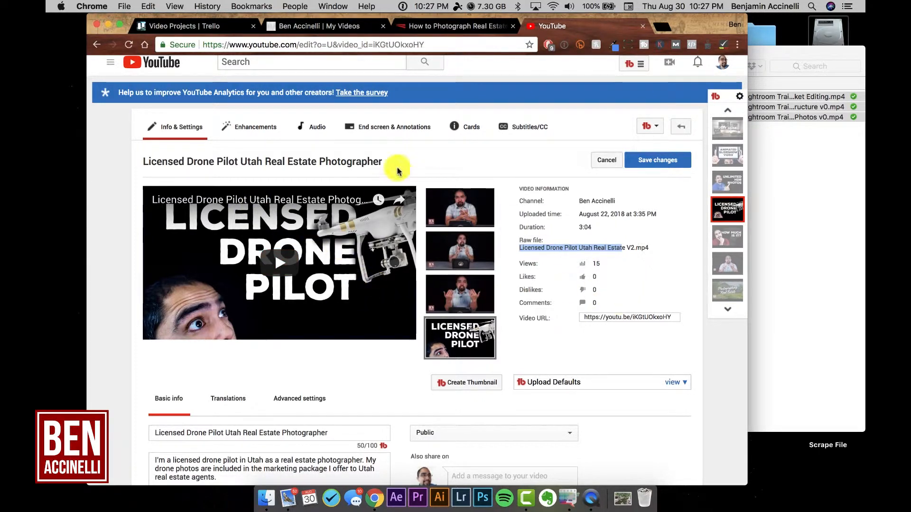
{"action": "scroll", "coordinate": [374, 259], "scroll_direction": "down", "scroll_amount": 5}
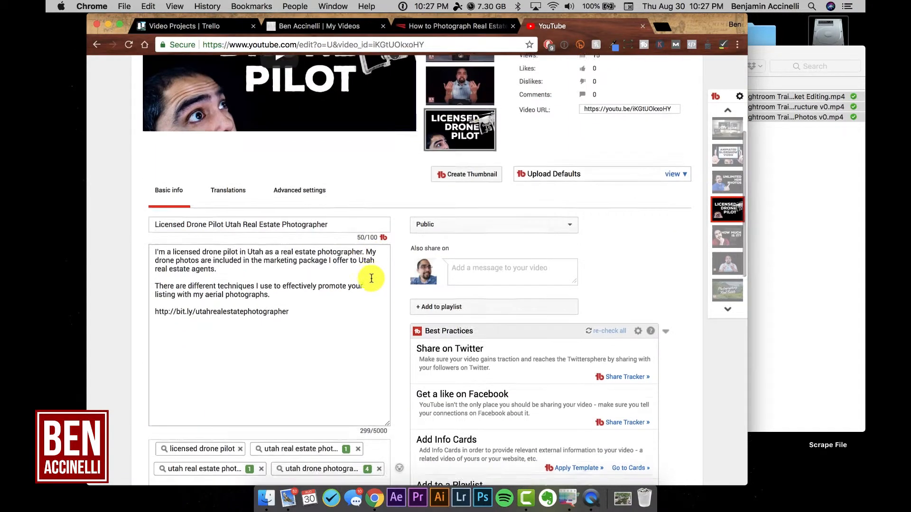
{"action": "scroll", "coordinate": [371, 279], "scroll_direction": "down", "scroll_amount": 2}
{"action": "scroll", "coordinate": [372, 278], "scroll_direction": "up", "scroll_amount": 7}
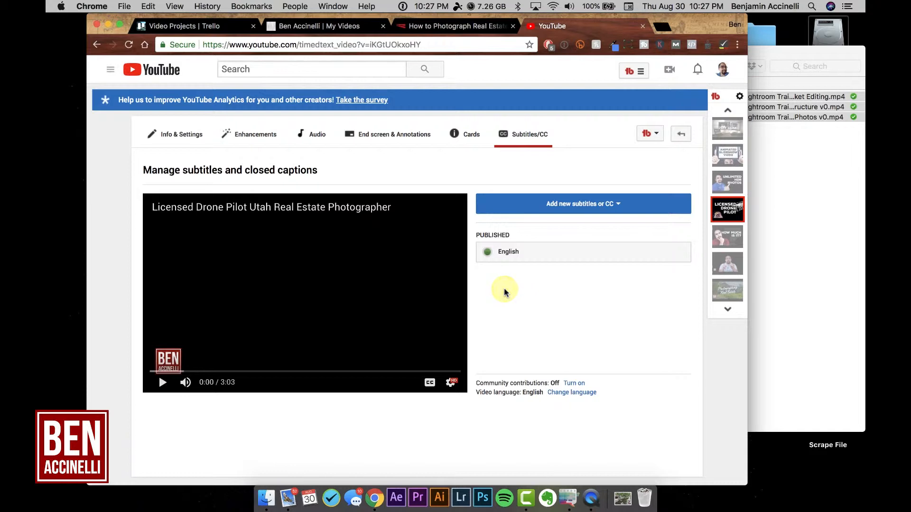
Step: Open the video's end screen editor and play a few seconds from 2:43 to preview the end screen elements
{"action": "left_click", "coordinate": [408, 143]}
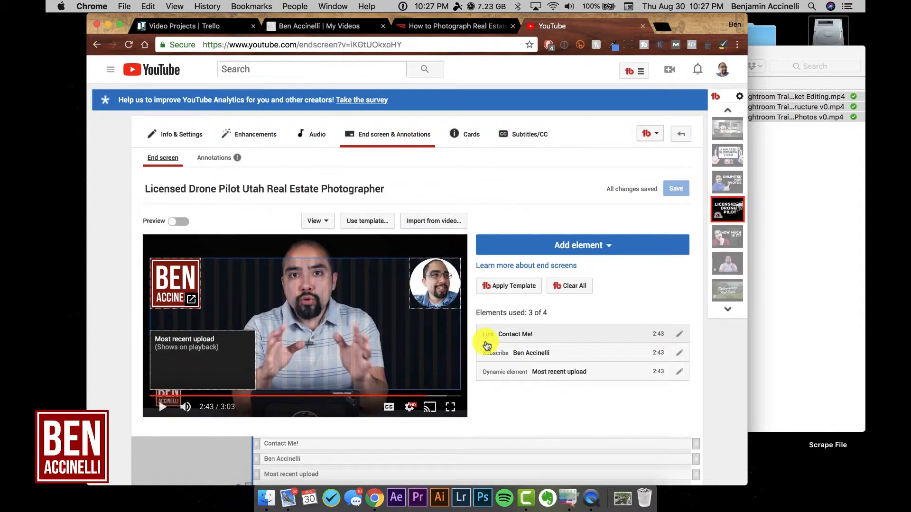
{"action": "scroll", "coordinate": [527, 393], "scroll_direction": "down", "scroll_amount": 3}
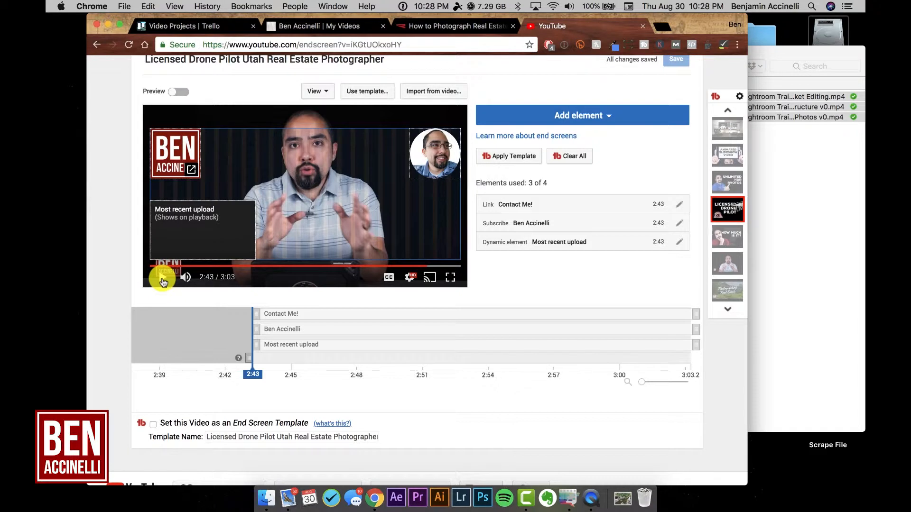
{"action": "left_click", "coordinate": [162, 279]}
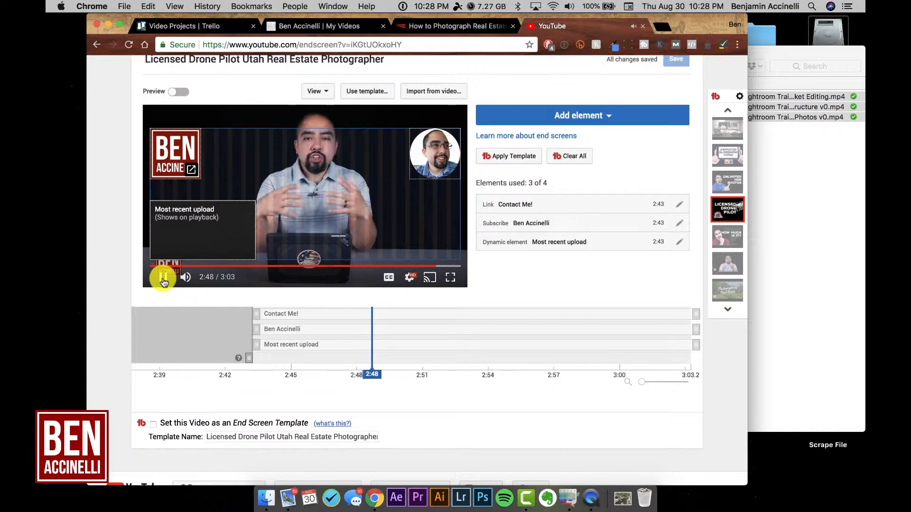
{"action": "left_click", "coordinate": [163, 279]}
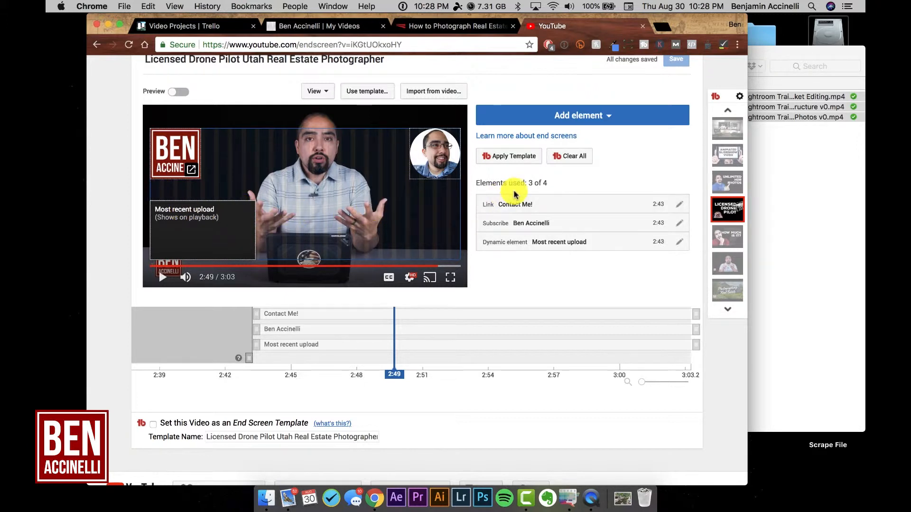
Step: Move the end screen timeline's playhead to 2:59 to view the end of the video
{"action": "scroll", "coordinate": [515, 193], "scroll_direction": "up", "scroll_amount": 3}
{"action": "scroll", "coordinate": [515, 190], "scroll_direction": "down", "scroll_amount": 4}
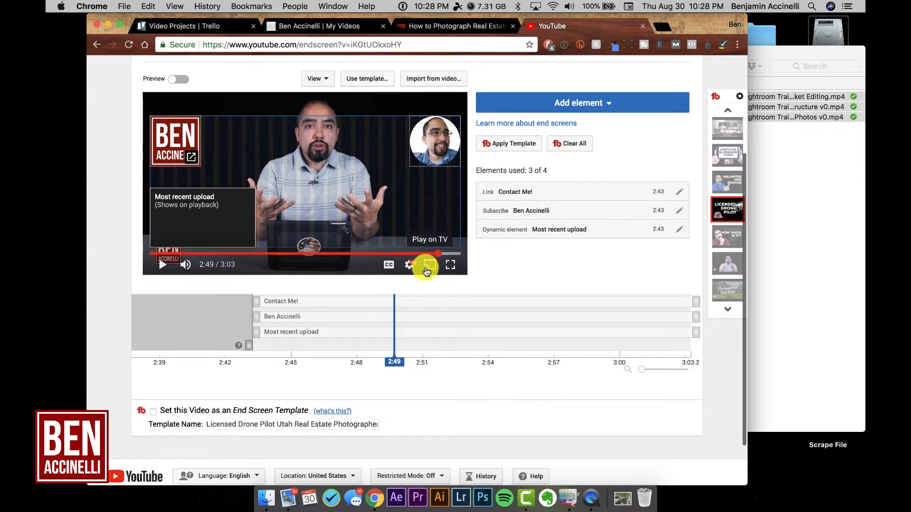
{"action": "left_click_drag", "start_coordinate": [396, 346], "coordinate": [607, 345]}
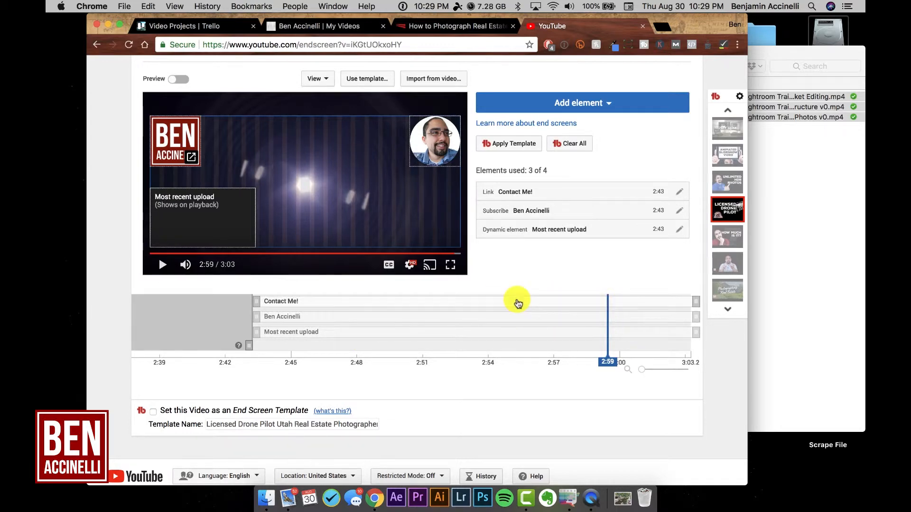
Step: Open the video's cards editor, pause playback and view the available card types without adding one
{"action": "scroll", "coordinate": [519, 301], "scroll_direction": "up", "scroll_amount": 5}
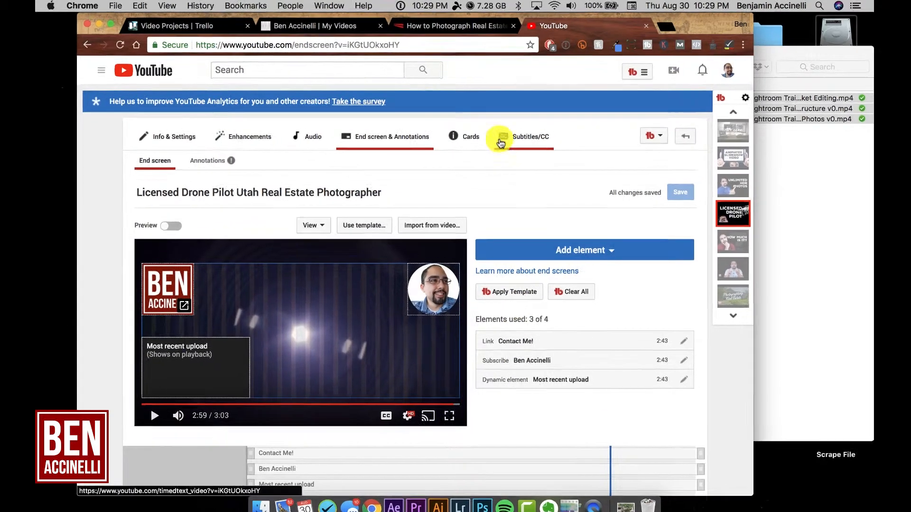
{"action": "left_click", "coordinate": [470, 134]}
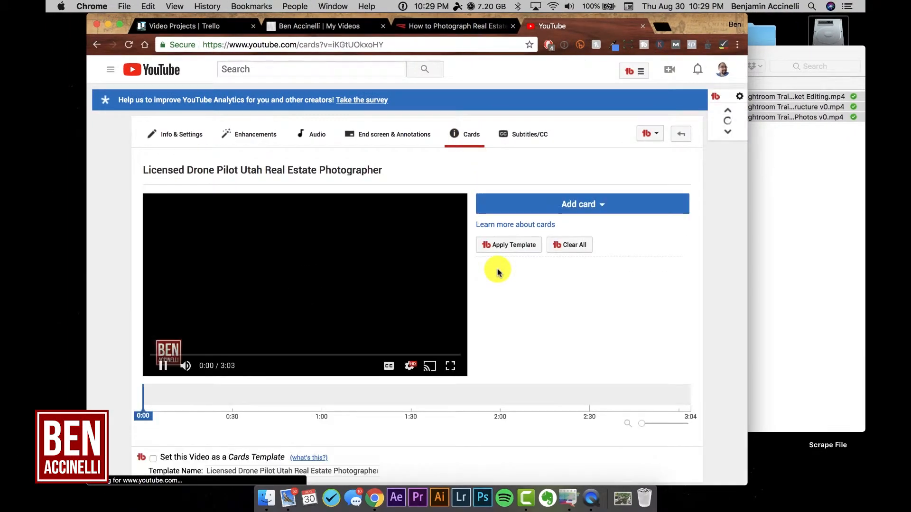
{"action": "left_click", "coordinate": [163, 365]}
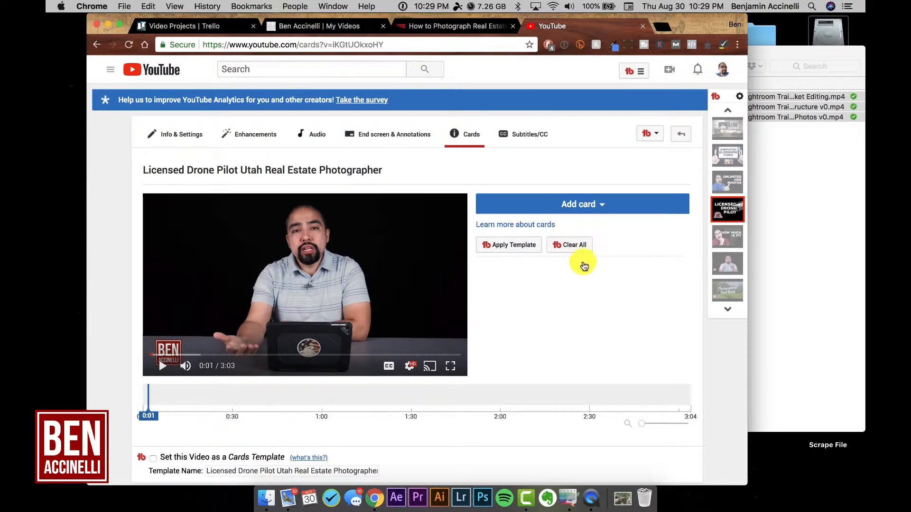
{"action": "left_click", "coordinate": [587, 209]}
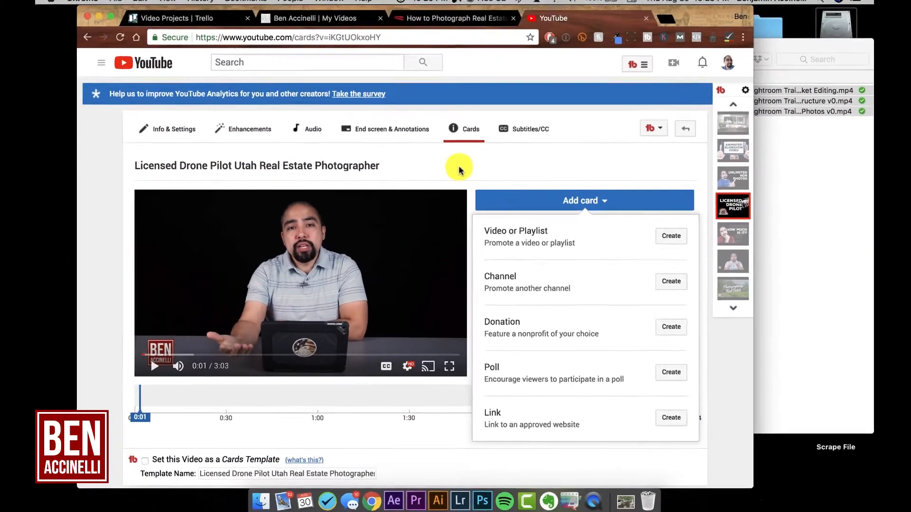
{"action": "left_click", "coordinate": [432, 42]}
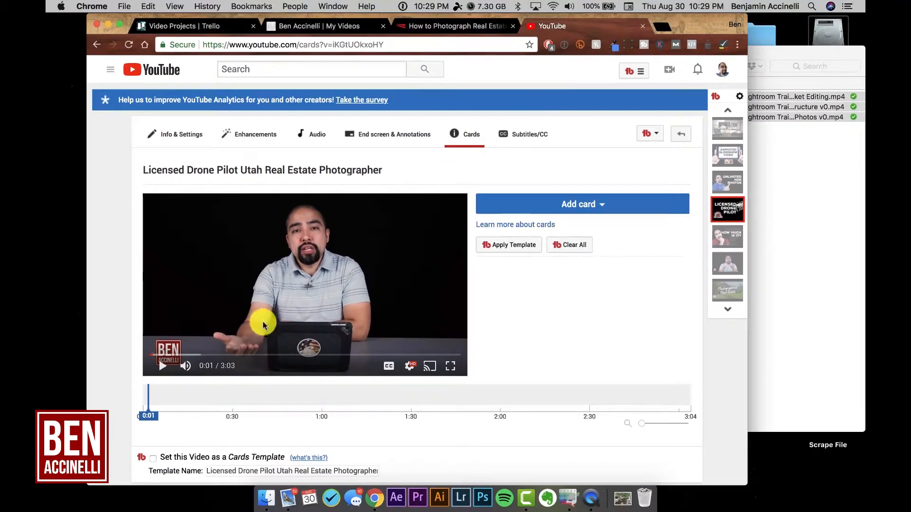
Step: Move the playhead on the cards timeline to 0:59
{"action": "left_click", "coordinate": [264, 392]}
{"action": "left_click", "coordinate": [315, 393]}
{"action": "left_click", "coordinate": [319, 394]}
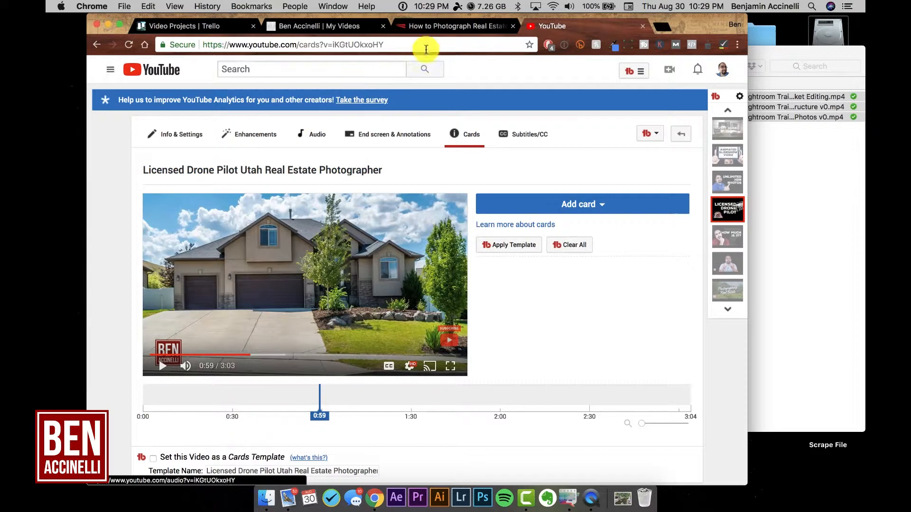
Step: Switch to the benaccinelli.com site, open its WordPress dashboard and look through the list of all posts
{"action": "left_click", "coordinate": [430, 26]}
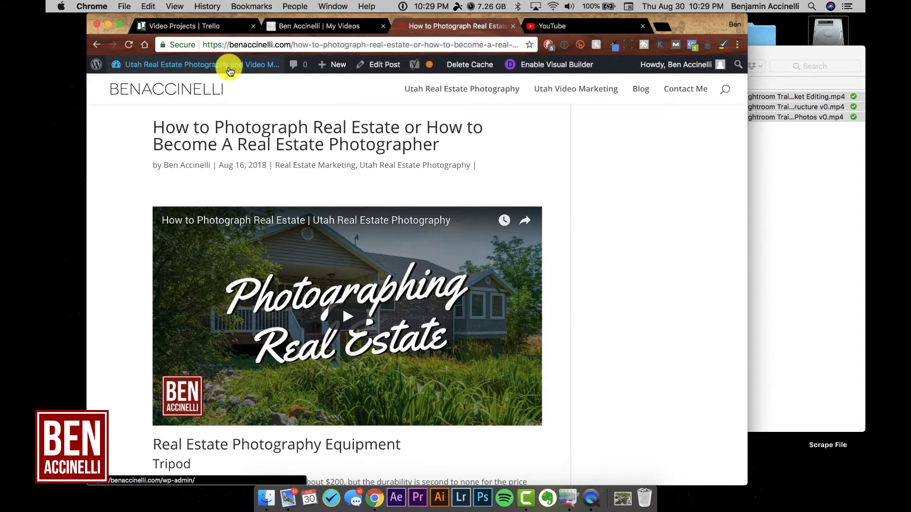
{"action": "mouse_move", "coordinate": [229, 65]}
{"action": "left_click", "coordinate": [136, 84]}
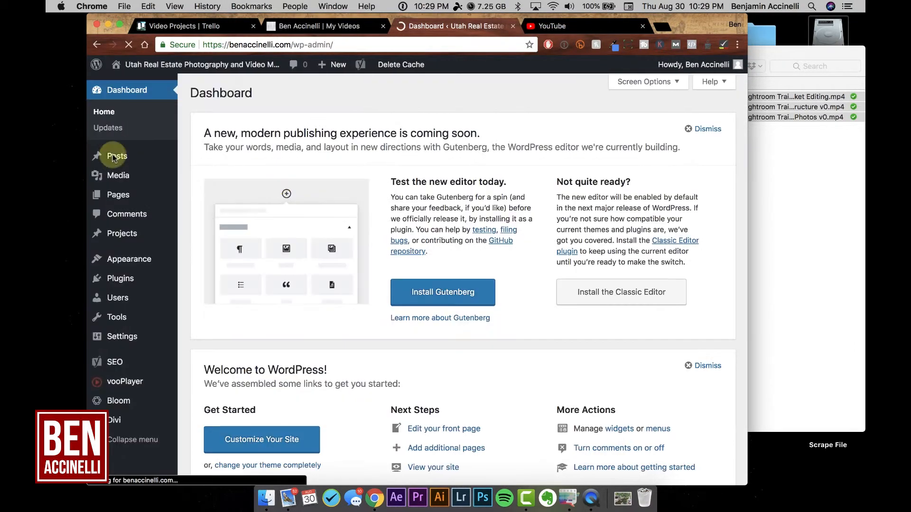
{"action": "mouse_move", "coordinate": [114, 157]}
{"action": "left_click", "coordinate": [114, 157]}
{"action": "scroll", "coordinate": [292, 255], "scroll_direction": "down", "scroll_amount": 5}
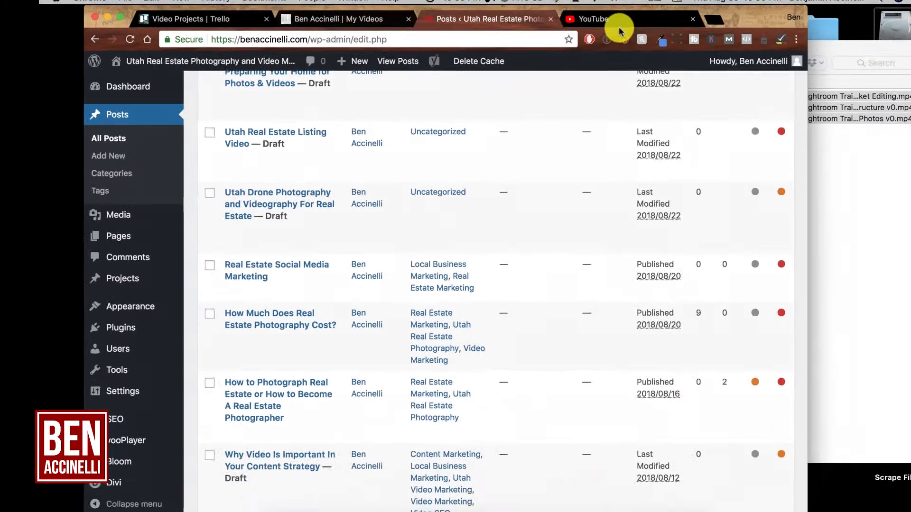
Step: Go back to the video's cards editor briefly, then return to the WordPress posts list and look through it again
{"action": "left_click", "coordinate": [619, 28]}
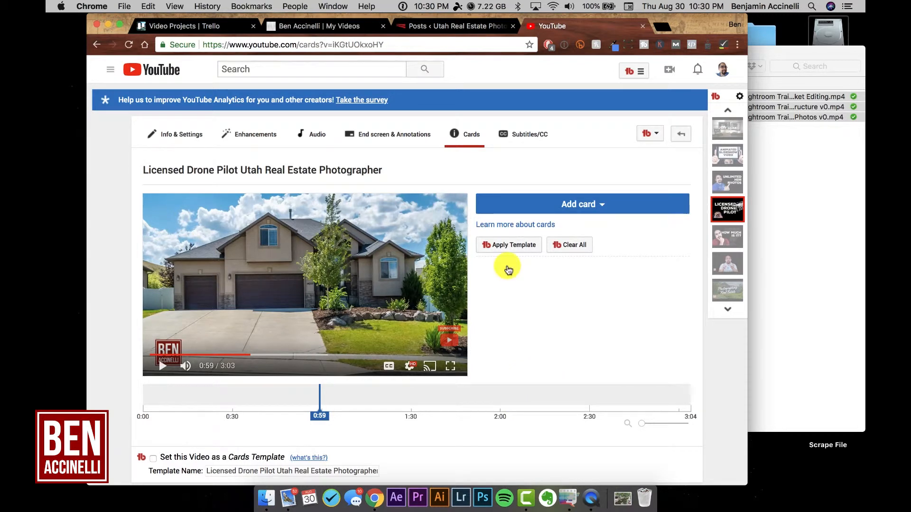
{"action": "left_click", "coordinate": [456, 26]}
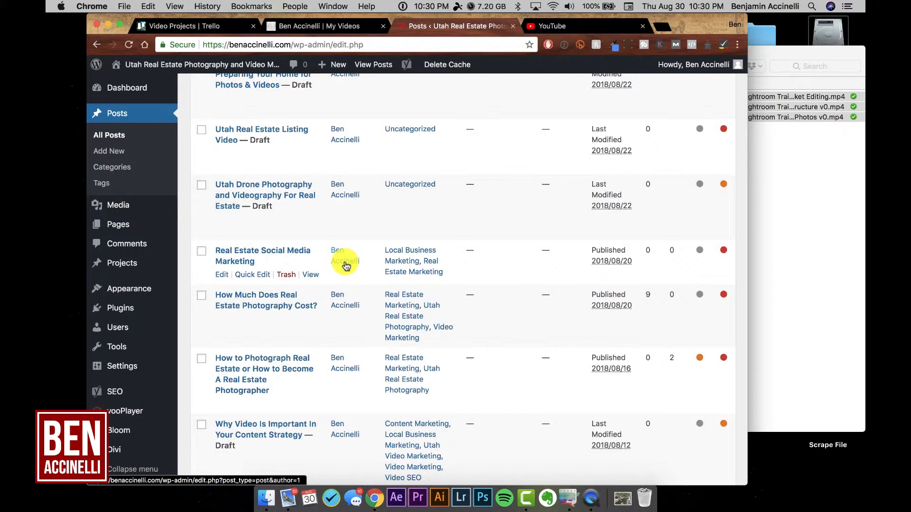
{"action": "scroll", "coordinate": [346, 266], "scroll_direction": "up", "scroll_amount": 6}
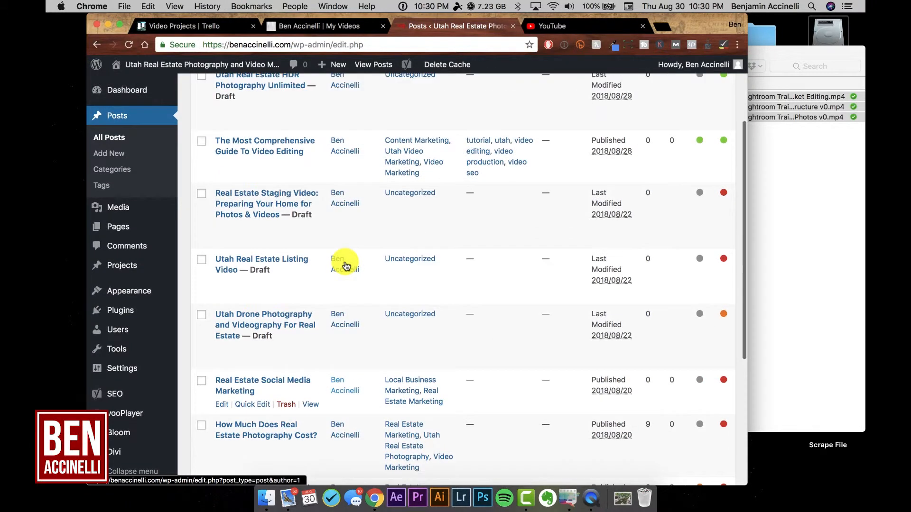
Step: Open an incognito window and search Google for "utah real estate photographer"
{"action": "left_click", "coordinate": [589, 26]}
{"action": "key", "text": "super+shift+n"}
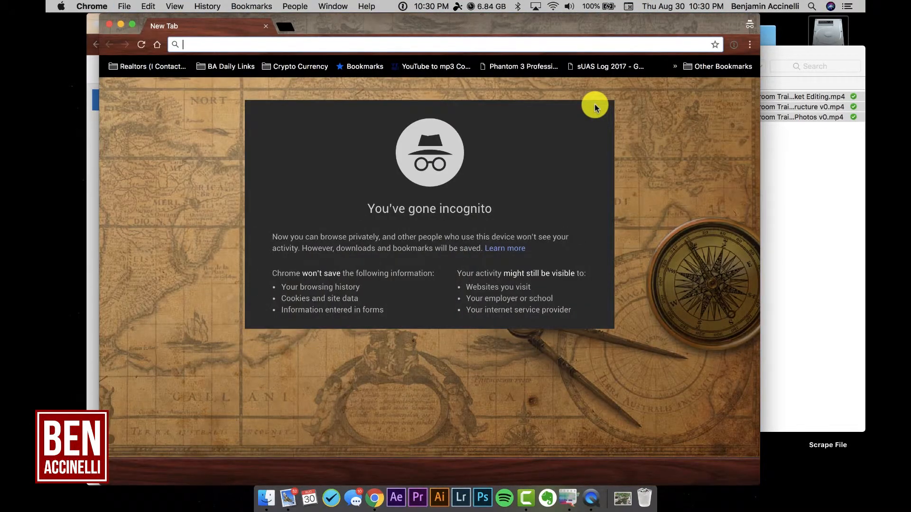
{"action": "type", "text": "u"}
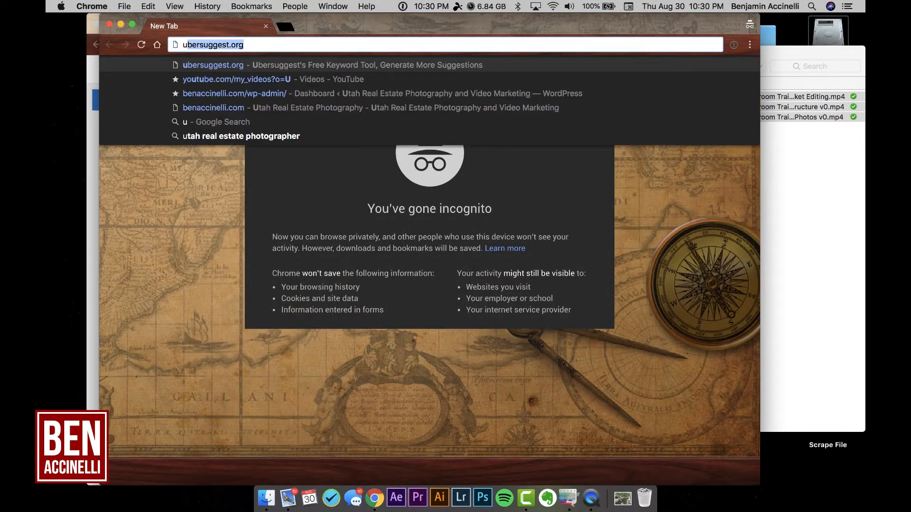
{"action": "type", "text": "tah real estate"}
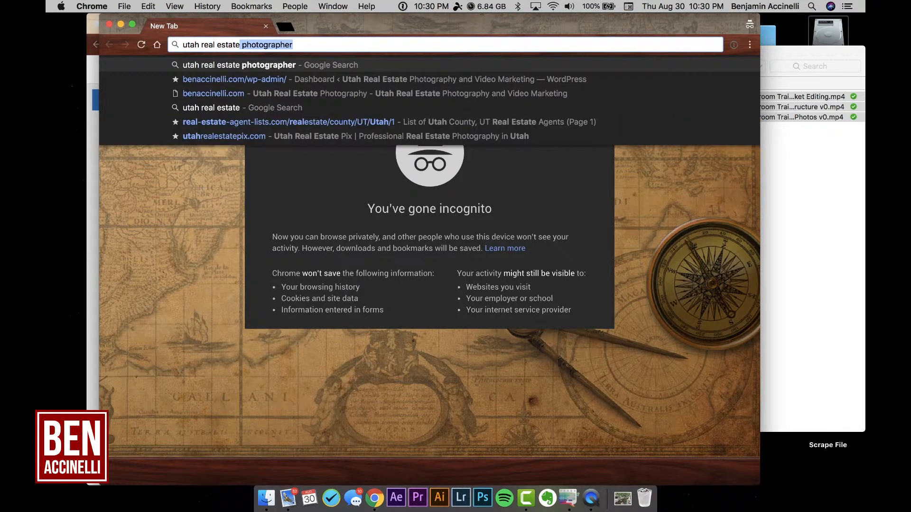
{"action": "left_click", "coordinate": [300, 64]}
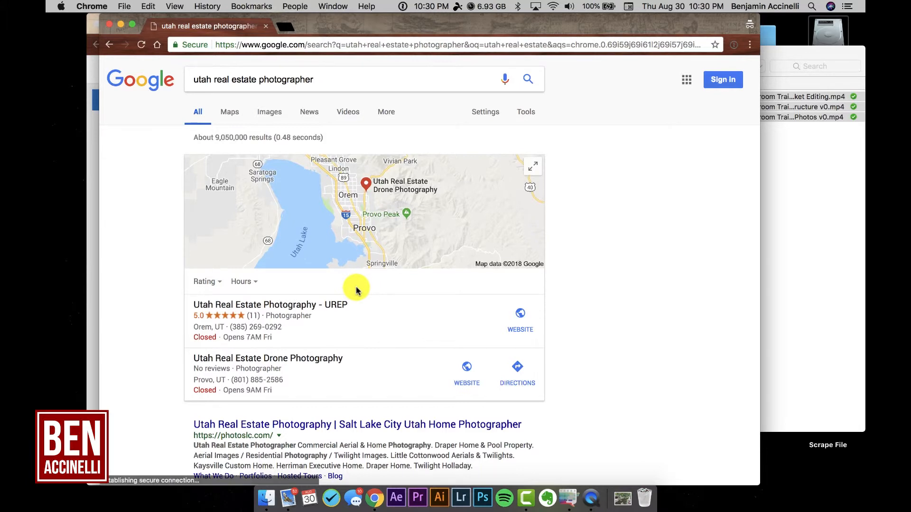
Step: Look through the web results for "utah real estate photographer"
{"action": "scroll", "coordinate": [356, 289], "scroll_direction": "down", "scroll_amount": 5}
{"action": "scroll", "coordinate": [358, 290], "scroll_direction": "down", "scroll_amount": 15}
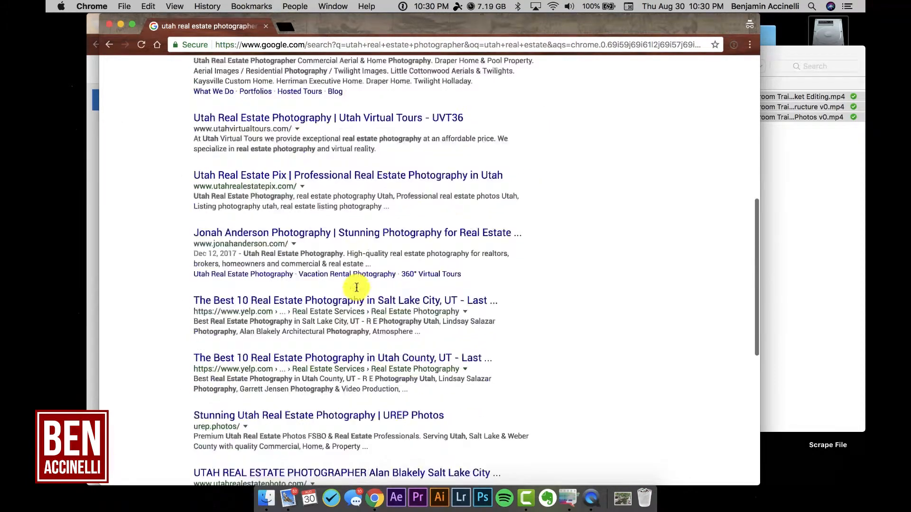
{"action": "scroll", "coordinate": [356, 289], "scroll_direction": "up", "scroll_amount": 15}
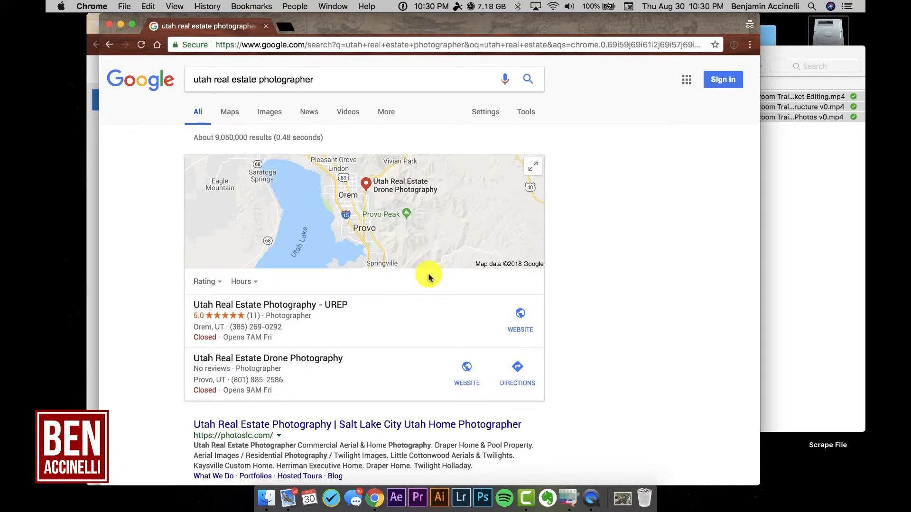
Step: Filter the Google search to video results, examine which videos rank for the phrase, and return to all results
{"action": "left_click", "coordinate": [347, 113]}
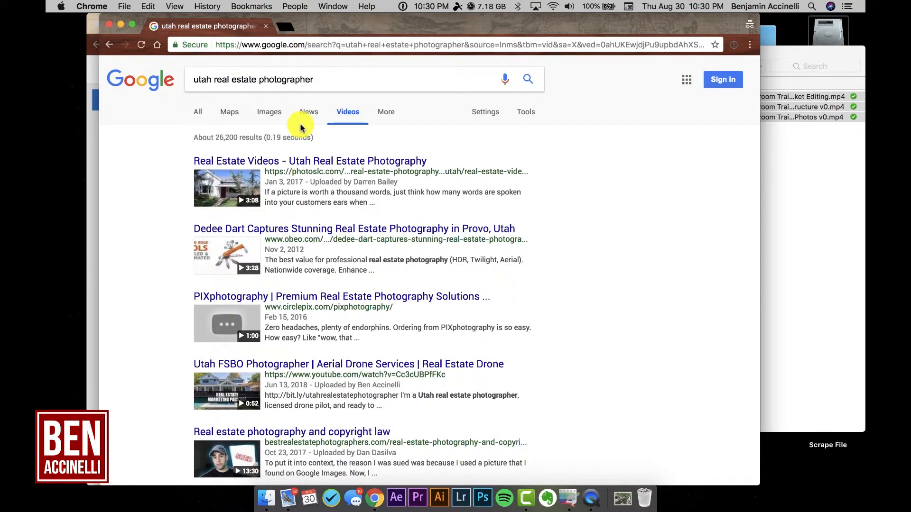
{"action": "scroll", "coordinate": [125, 280], "scroll_direction": "down", "scroll_amount": 5}
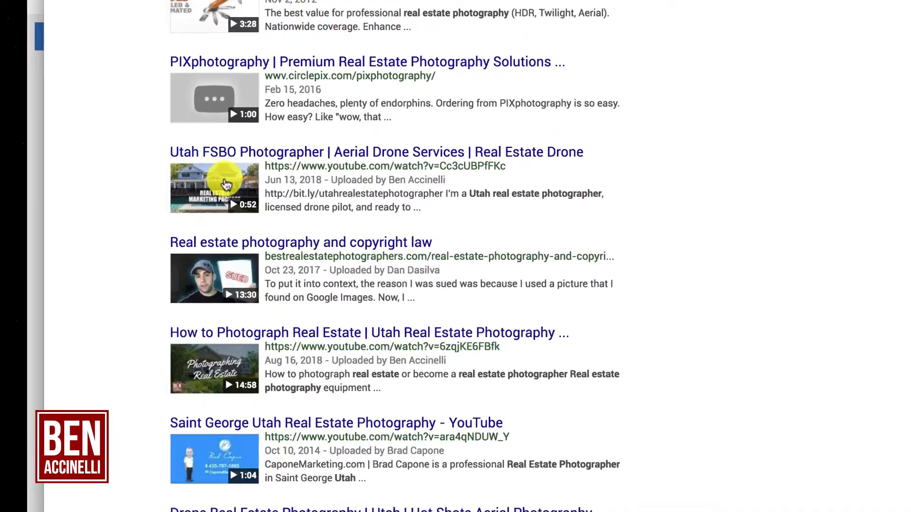
{"action": "scroll", "coordinate": [142, 297], "scroll_direction": "down", "scroll_amount": 3}
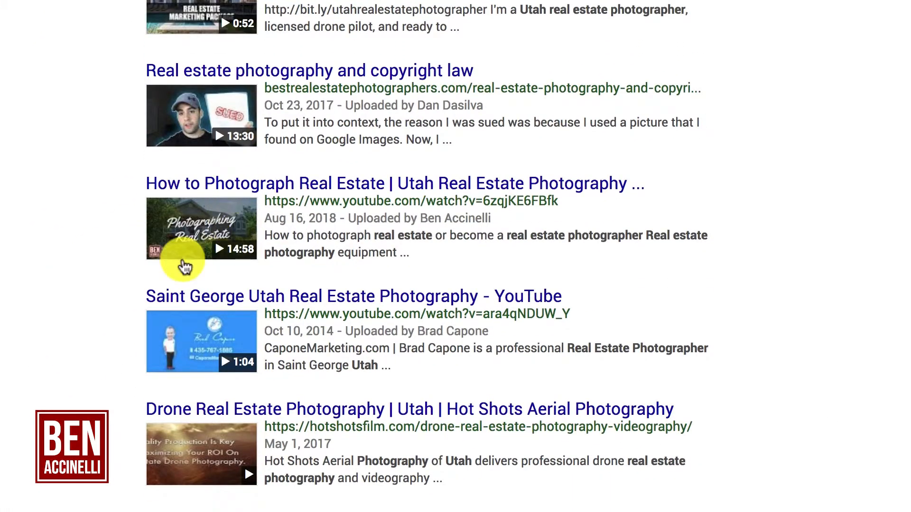
{"action": "scroll", "coordinate": [75, 391], "scroll_direction": "down", "scroll_amount": 5}
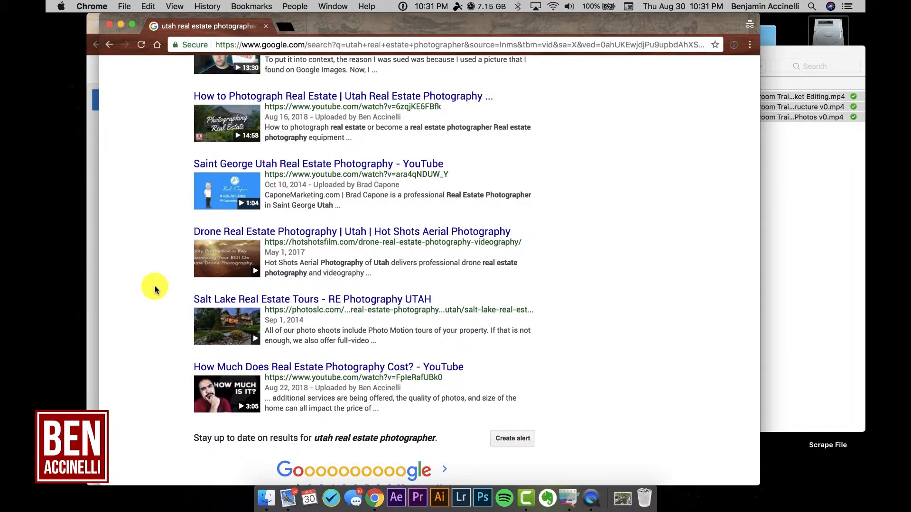
{"action": "scroll", "coordinate": [154, 289], "scroll_direction": "up", "scroll_amount": 10}
{"action": "scroll", "coordinate": [154, 288], "scroll_direction": "down", "scroll_amount": 1}
{"action": "scroll", "coordinate": [154, 289], "scroll_direction": "down", "scroll_amount": 3}
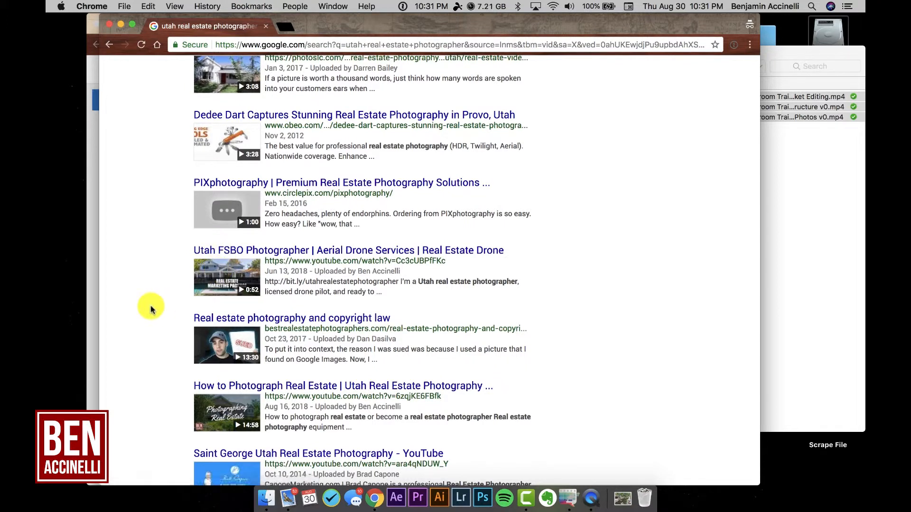
{"action": "scroll", "coordinate": [149, 294], "scroll_direction": "up", "scroll_amount": 5}
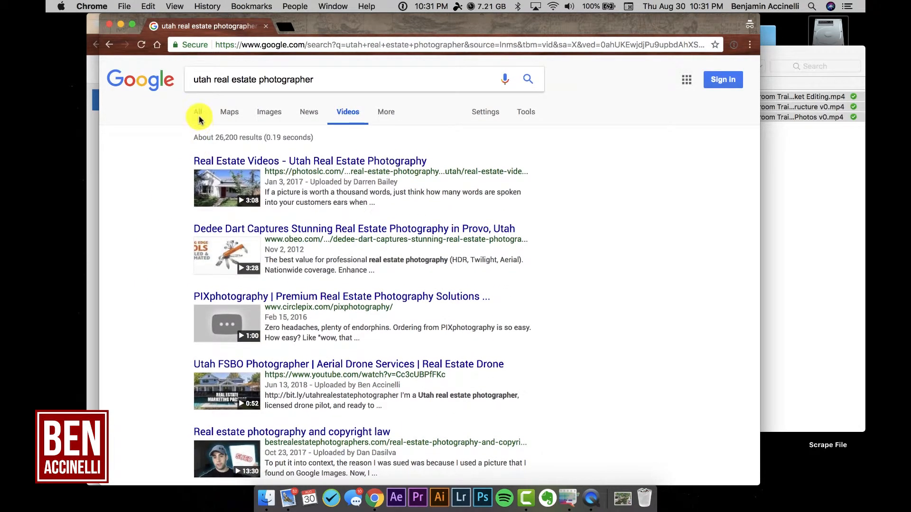
{"action": "left_click", "coordinate": [199, 118]}
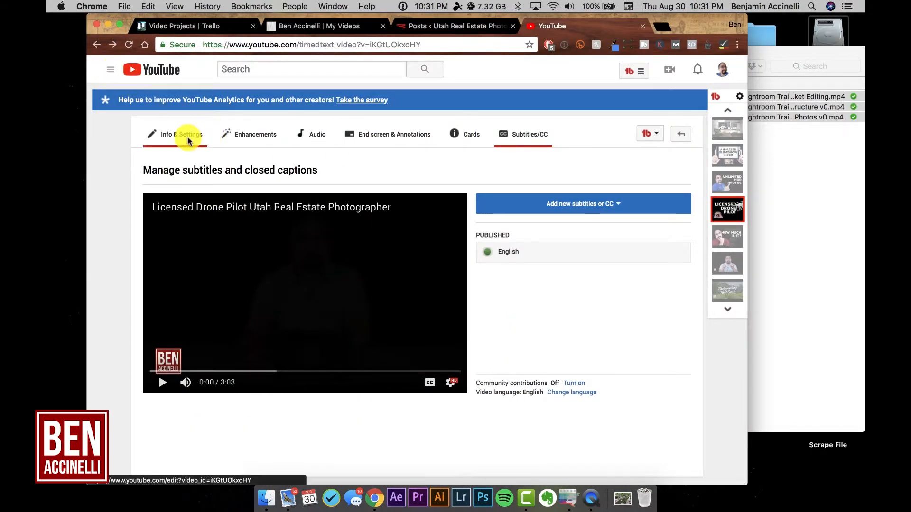
Step: Return to the video list and open "Content Contributor | Utah Video Marketing" for editing
{"action": "left_click", "coordinate": [681, 134]}
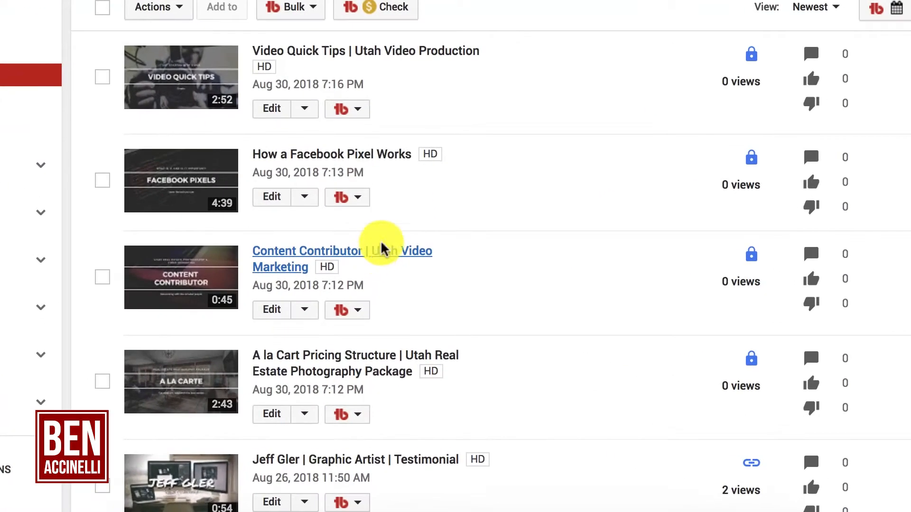
{"action": "left_click", "coordinate": [382, 249]}
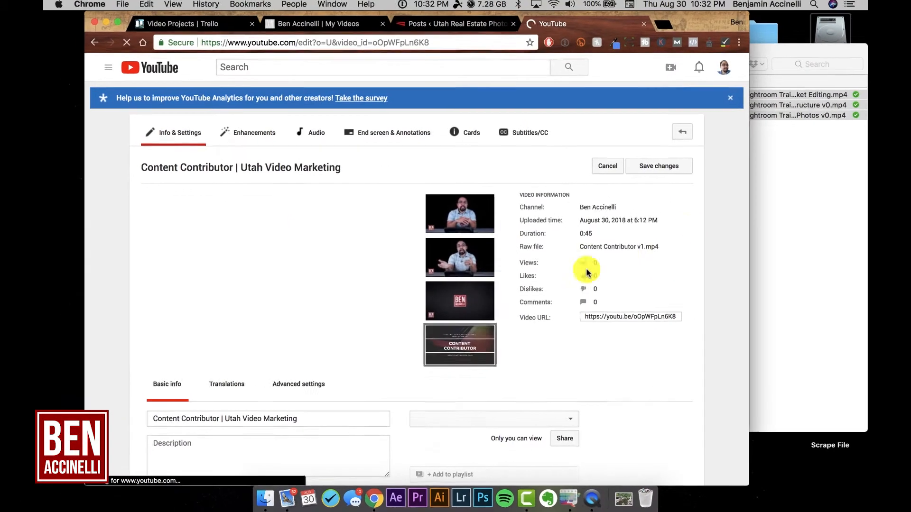
Step: Switch to Finder and select the Content Contributor Transcription file in _Clients 2018 > Content Contributor > Deliverable
{"action": "key", "text": "super+Tab"}
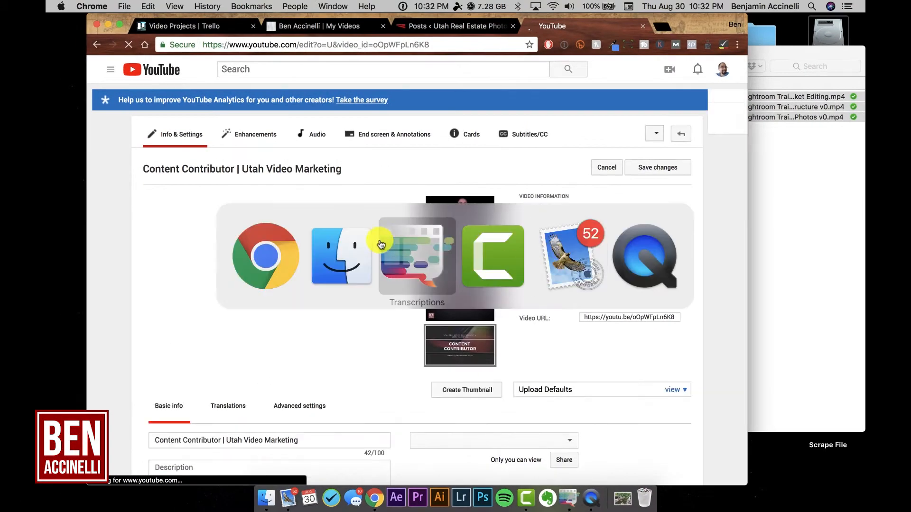
{"action": "left_click", "coordinate": [356, 260]}
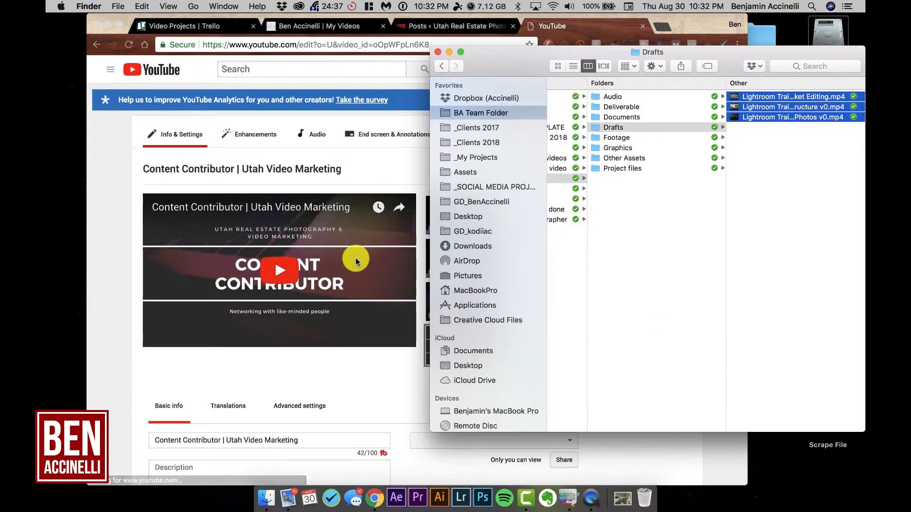
{"action": "left_click", "coordinate": [710, 198]}
{"action": "left_click", "coordinate": [506, 142]}
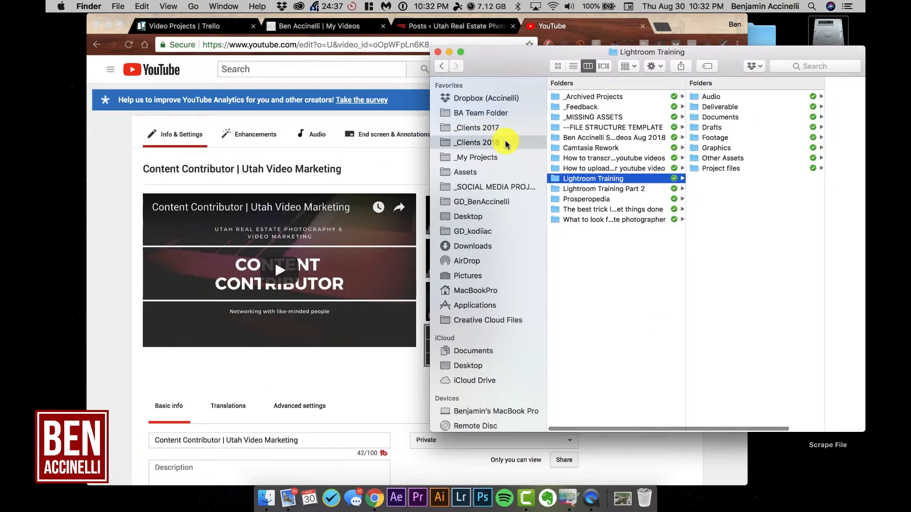
{"action": "left_click", "coordinate": [644, 170]}
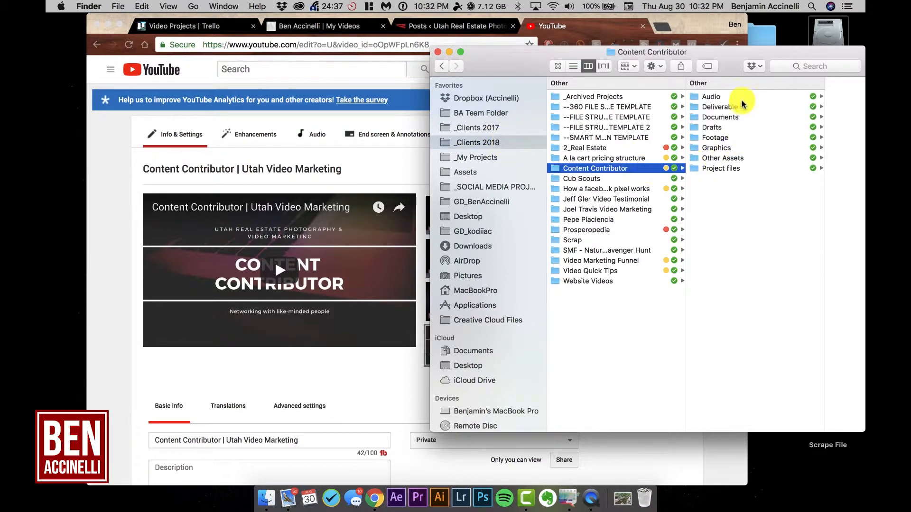
{"action": "left_click", "coordinate": [709, 96]}
{"action": "left_click", "coordinate": [707, 108]}
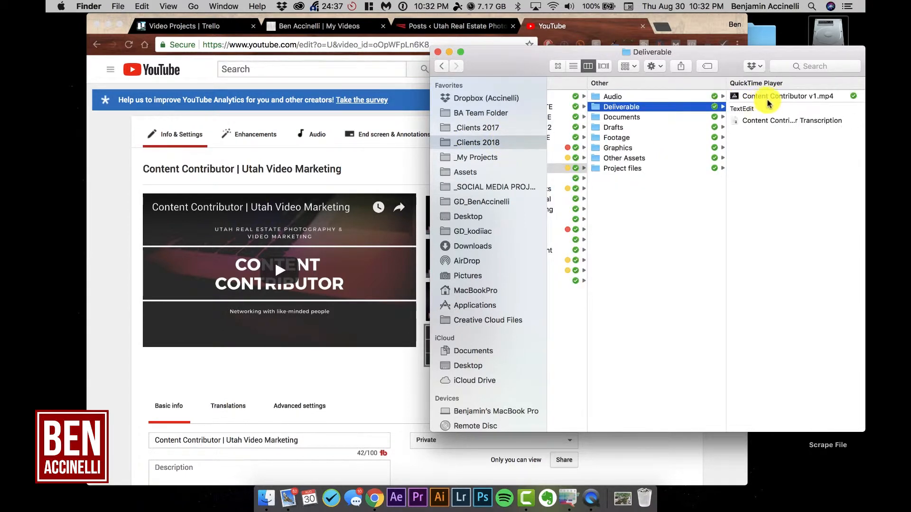
{"action": "left_click", "coordinate": [768, 97]}
{"action": "left_click", "coordinate": [682, 120]}
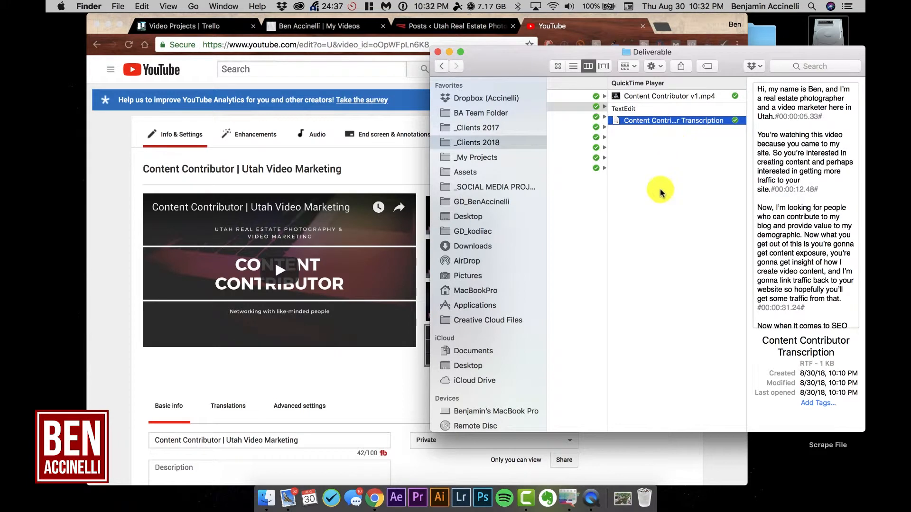
Step: Launch TextEdit and open the Content Contributor Transcription file in it
{"action": "key", "text": "super+space"}
{"action": "type", "text": "te"}
{"action": "key", "text": "Return"}
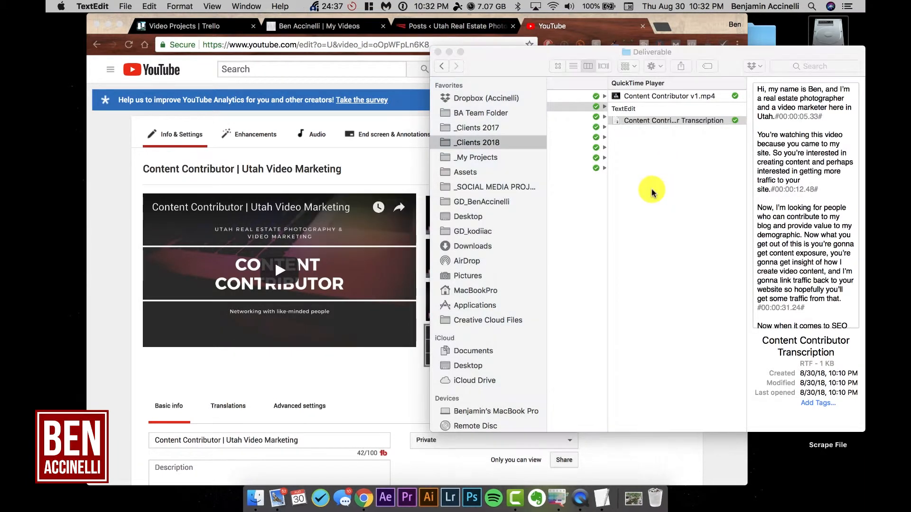
{"action": "double_click", "coordinate": [704, 123]}
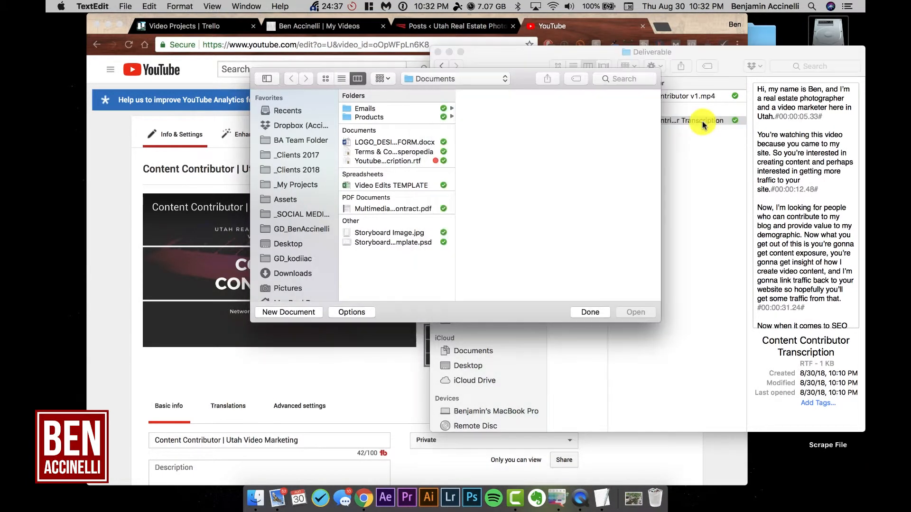
{"action": "key", "text": "super+a"}
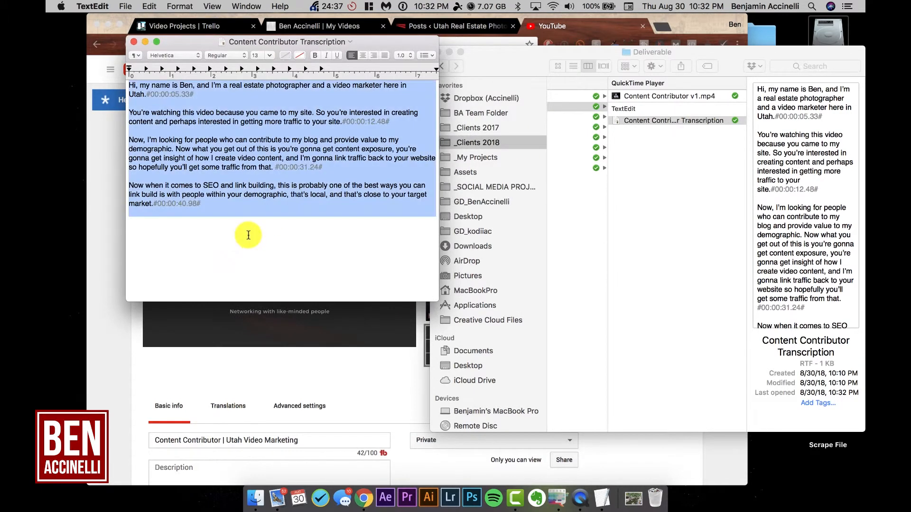
{"action": "key", "text": "super+Tab"}
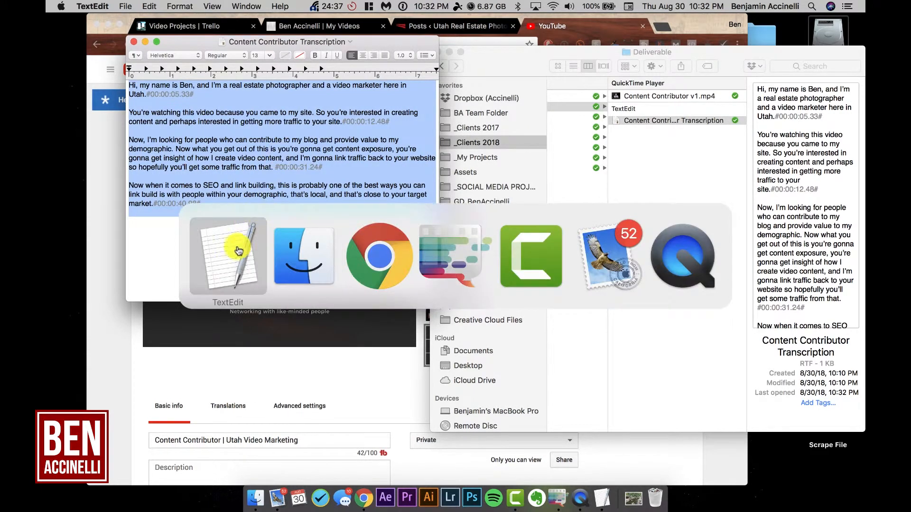
{"action": "mouse_move", "coordinate": [244, 274]}
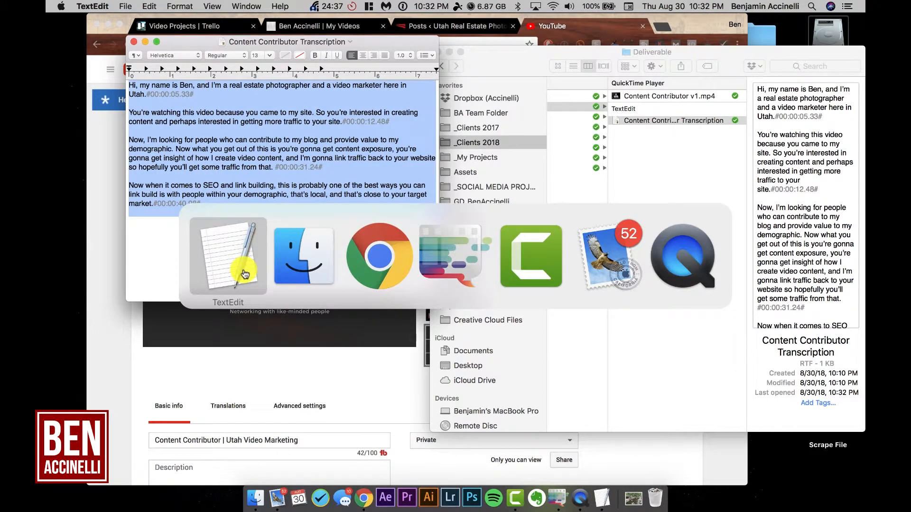
{"action": "left_click", "coordinate": [245, 274]}
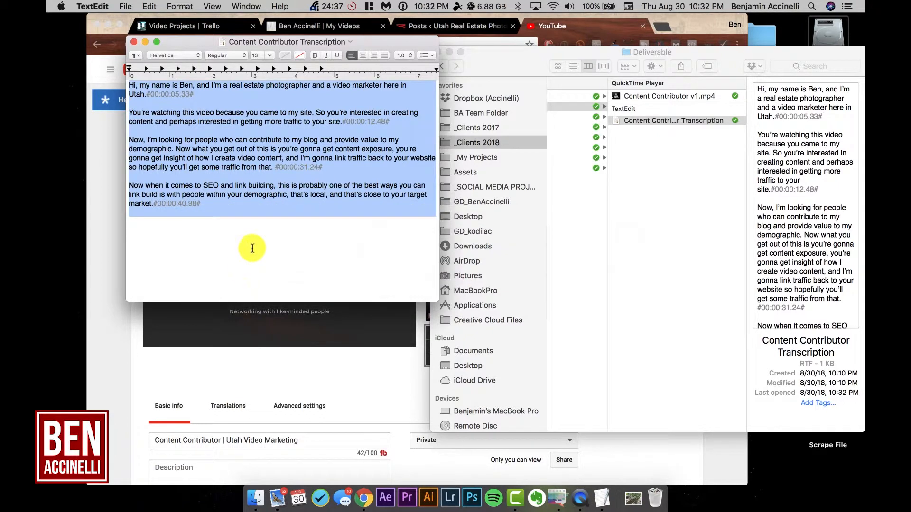
Step: Delete the time codes at the end of every transcription paragraph and save the file
{"action": "left_click", "coordinate": [282, 264]}
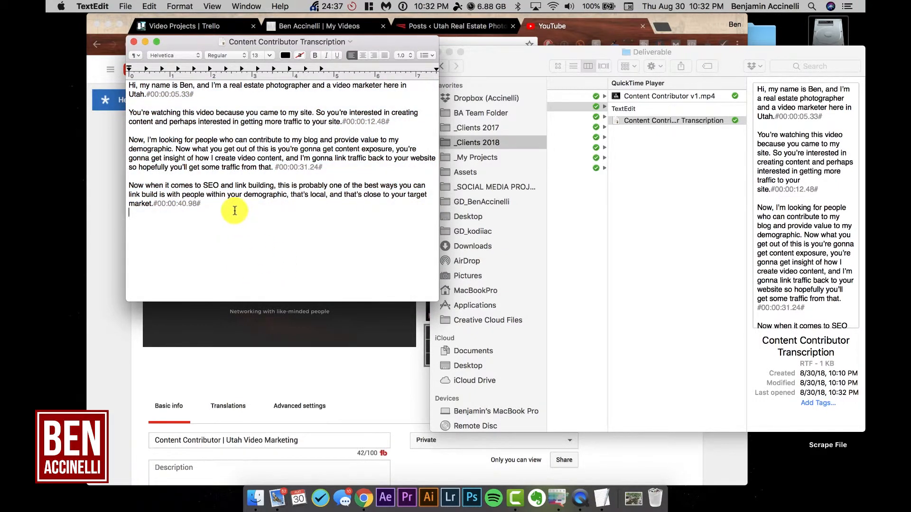
{"action": "key", "text": "BackSpace"}
{"action": "key", "text": "BackSpace"}
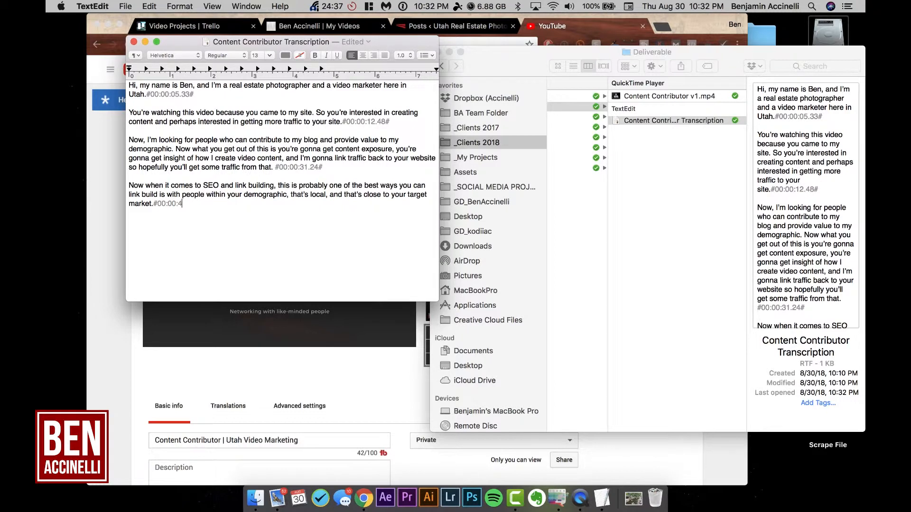
{"action": "left_click", "coordinate": [325, 169]}
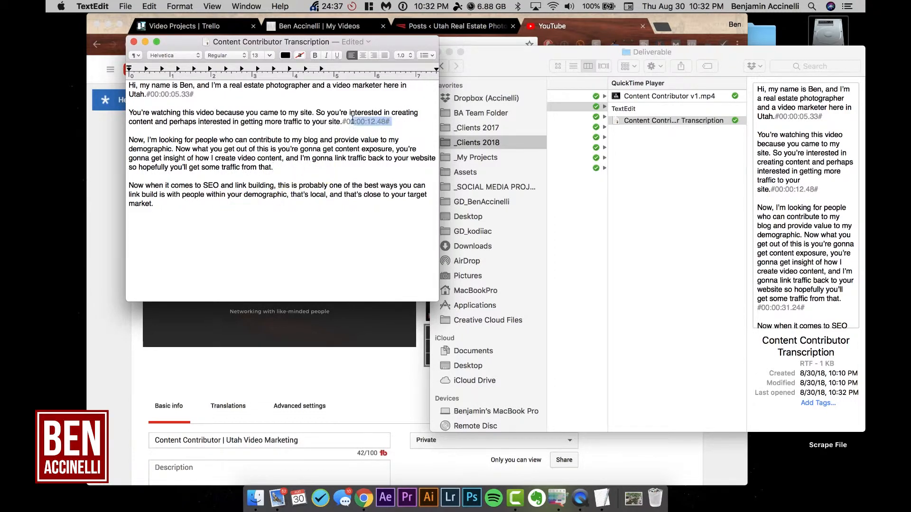
{"action": "key", "text": "BackSpace"}
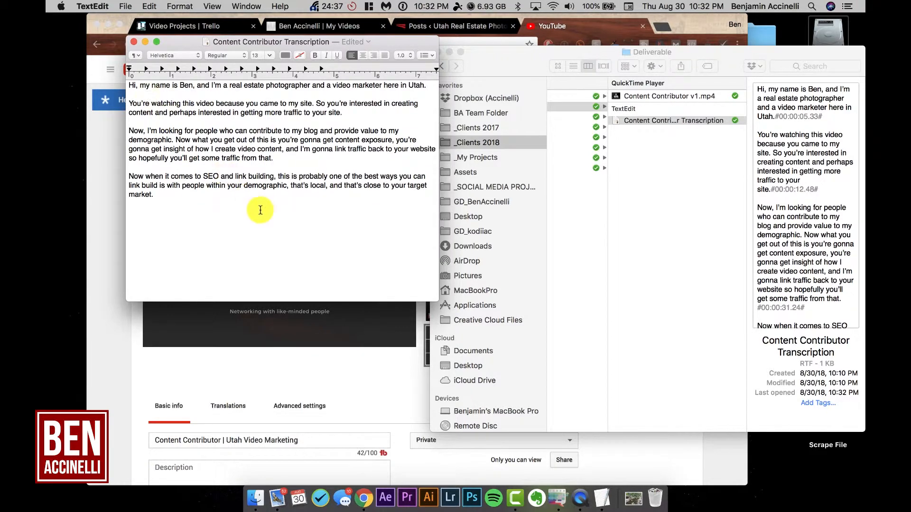
{"action": "key", "text": "super+s"}
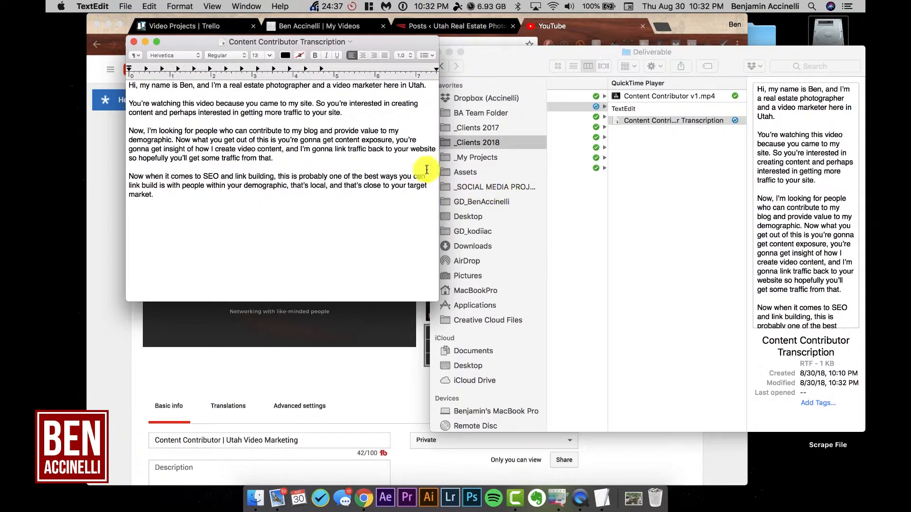
Step: Switch to Chrome, open the Content Contributor video's subtitles page and start adding English subtitles from a file
{"action": "left_click", "coordinate": [370, 371]}
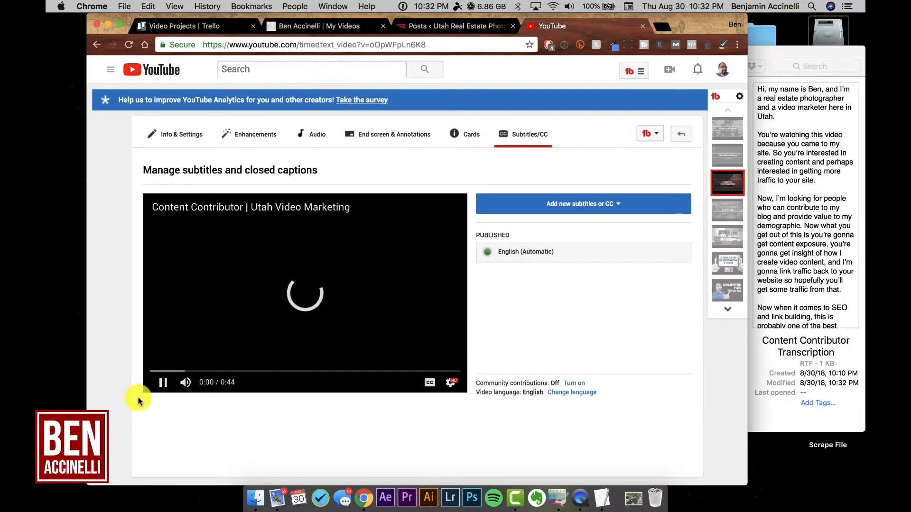
{"action": "left_click", "coordinate": [163, 384]}
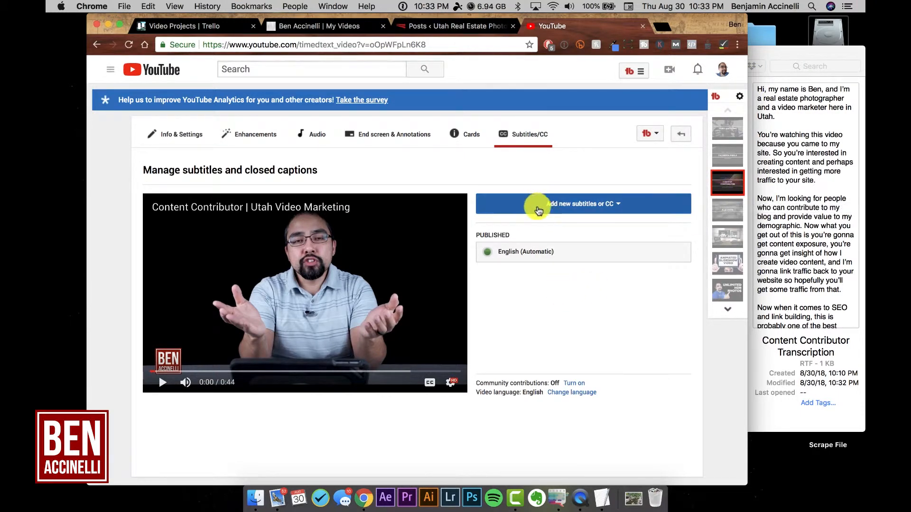
{"action": "left_click", "coordinate": [592, 207]}
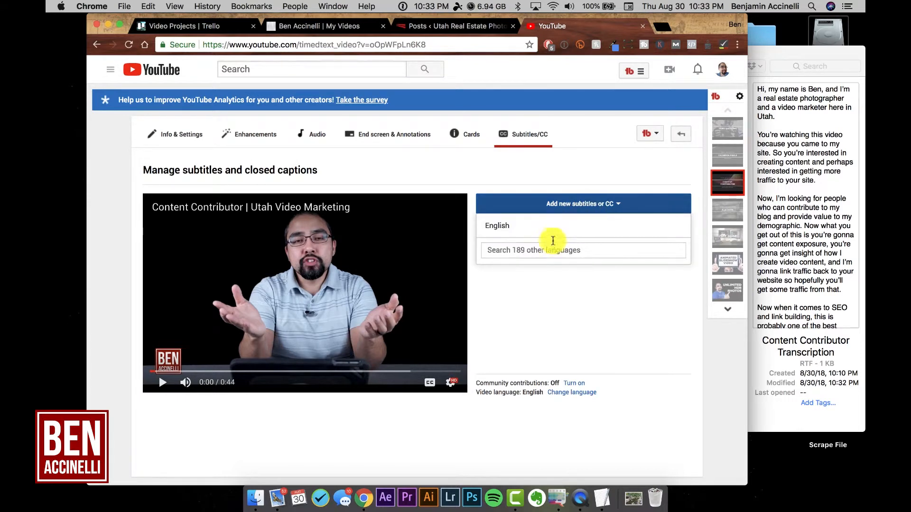
{"action": "left_click", "coordinate": [499, 226]}
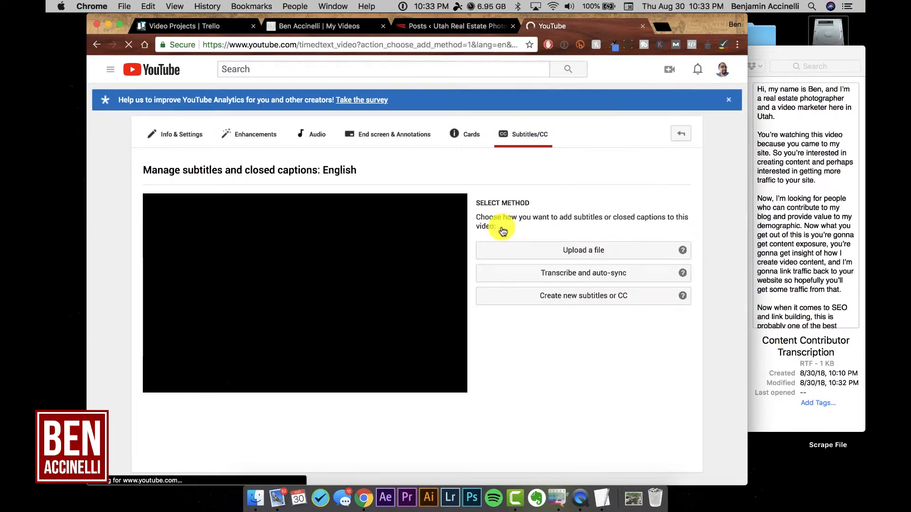
{"action": "left_click", "coordinate": [595, 253]}
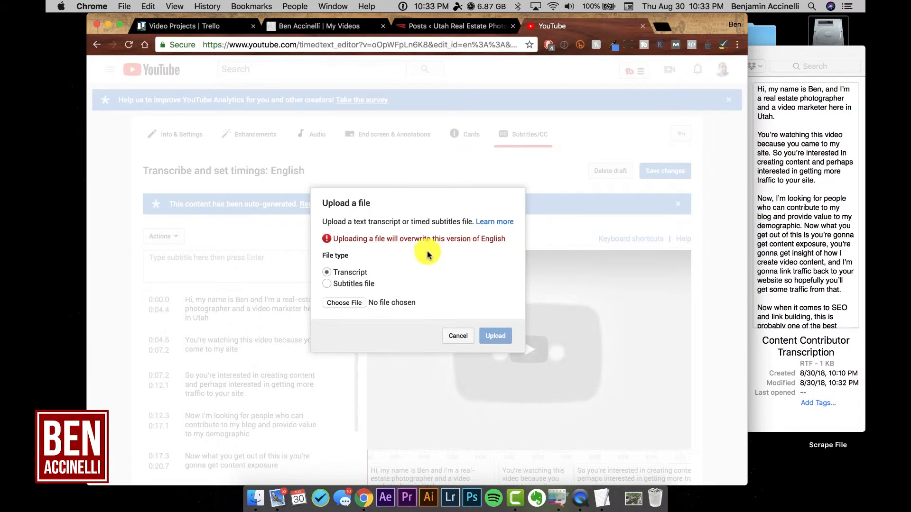
Step: Upload the Content Contributor Transcription file from _Clients 2018 > Content Contributor > Deliverable as a transcript
{"action": "left_click", "coordinate": [345, 303]}
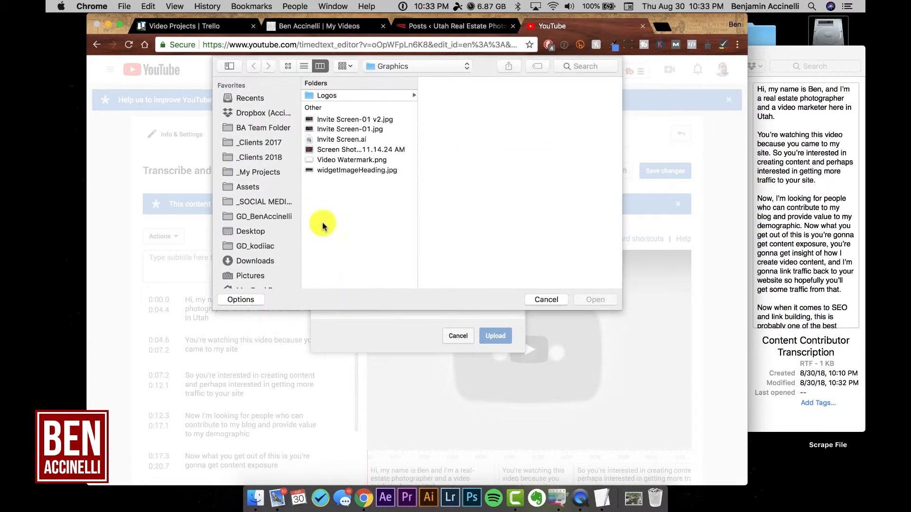
{"action": "left_click", "coordinate": [266, 158]}
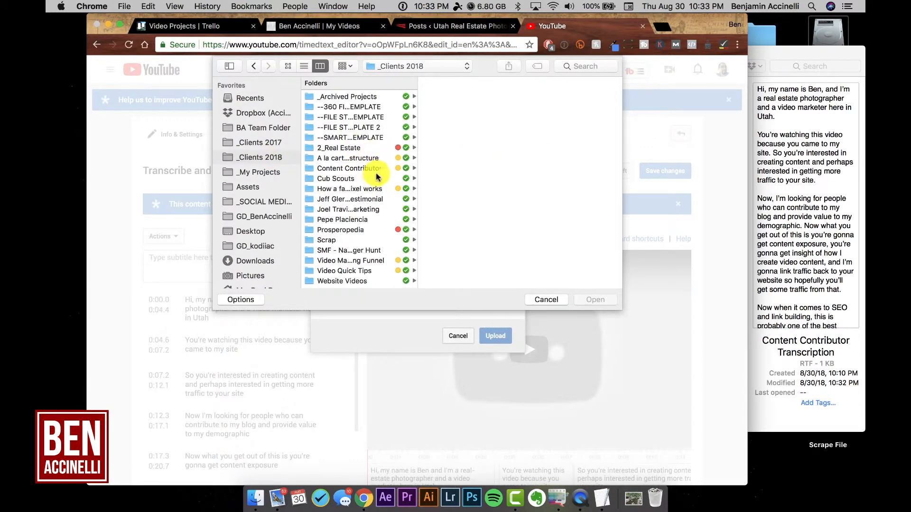
{"action": "left_click", "coordinate": [376, 170]}
{"action": "left_click", "coordinate": [491, 108]}
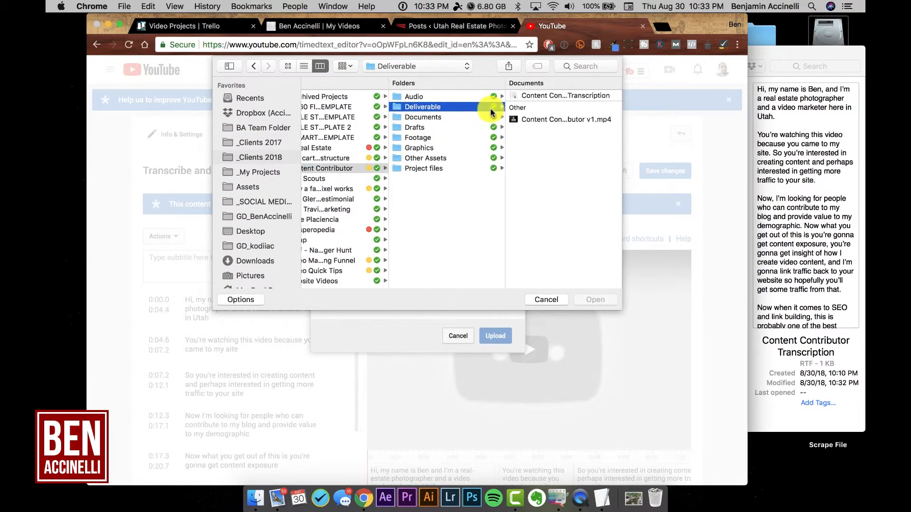
{"action": "left_click", "coordinate": [552, 97]}
{"action": "left_click", "coordinate": [596, 300]}
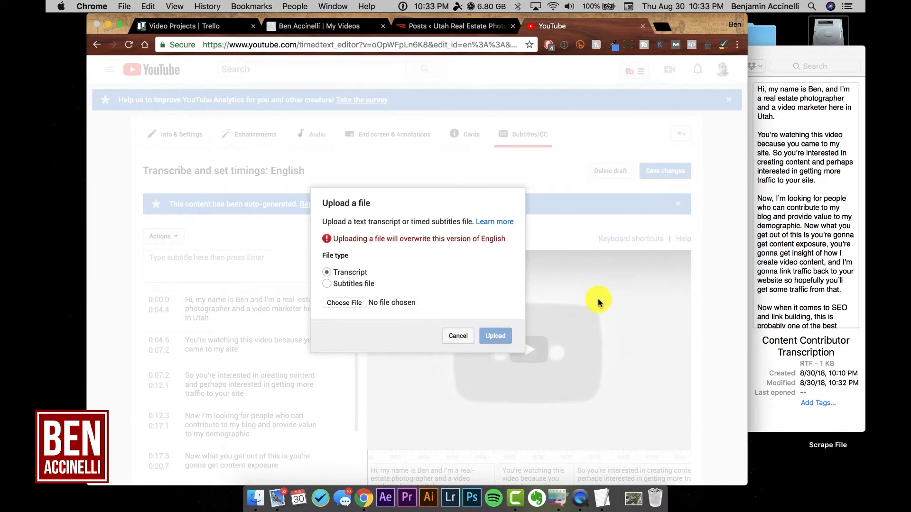
{"action": "left_click", "coordinate": [496, 338]}
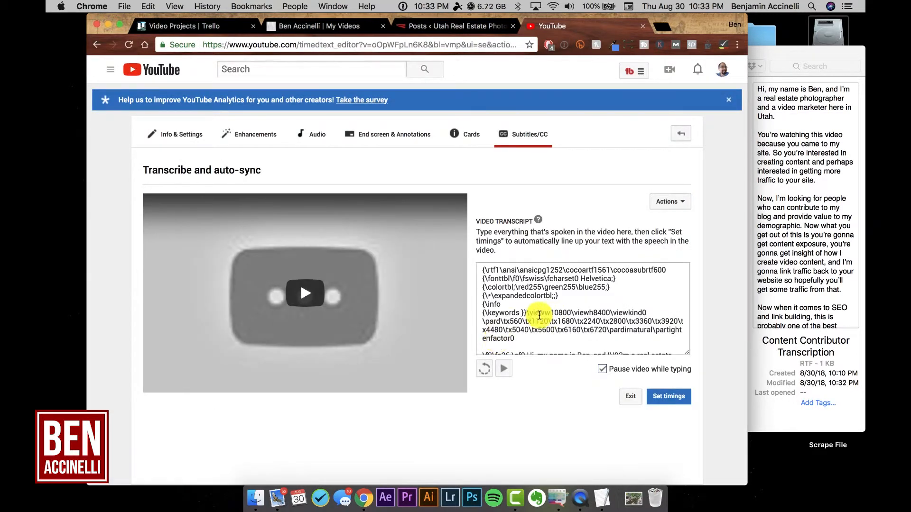
Step: Look through the uploaded text with its formatting codes and clear it all from the video transcript
{"action": "scroll", "coordinate": [539, 313], "scroll_direction": "down", "scroll_amount": 6}
{"action": "scroll", "coordinate": [539, 315], "scroll_direction": "down", "scroll_amount": 3}
{"action": "scroll", "coordinate": [539, 315], "scroll_direction": "up", "scroll_amount": 3}
{"action": "scroll", "coordinate": [539, 314], "scroll_direction": "up", "scroll_amount": 2}
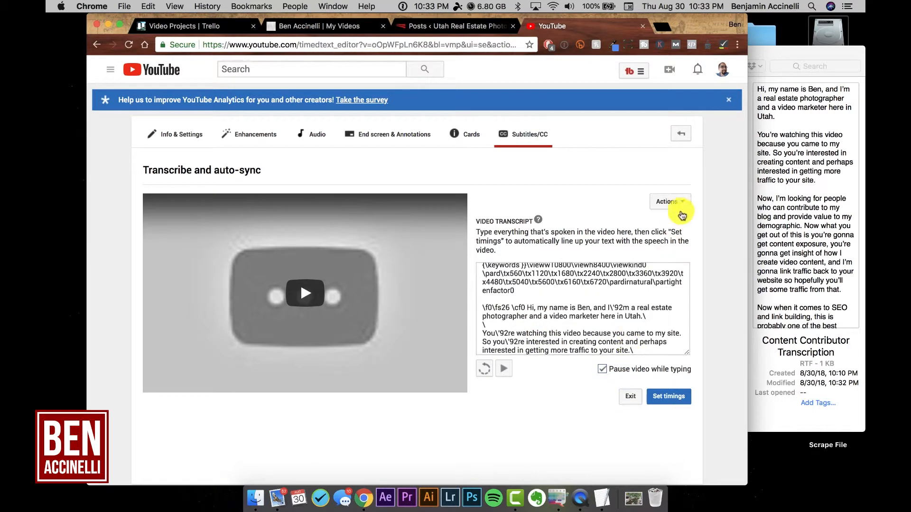
{"action": "key", "text": "super+a"}
{"action": "key", "text": "BackSpace"}
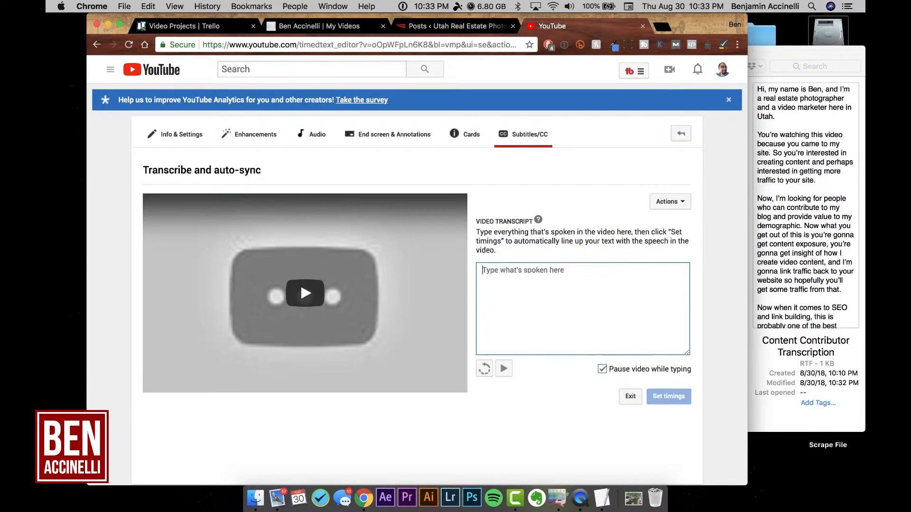
Step: Copy the whole transcription from TextEdit, paste it as the video transcript in Chrome and set its timings
{"action": "key", "text": "super+Tab"}
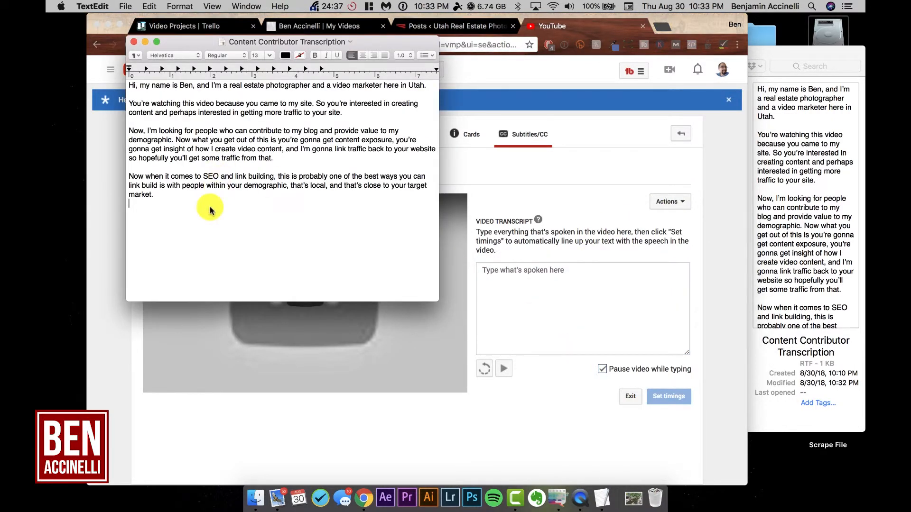
{"action": "key", "text": "super+a"}
{"action": "key", "text": "super+c"}
{"action": "left_click", "coordinate": [560, 288]}
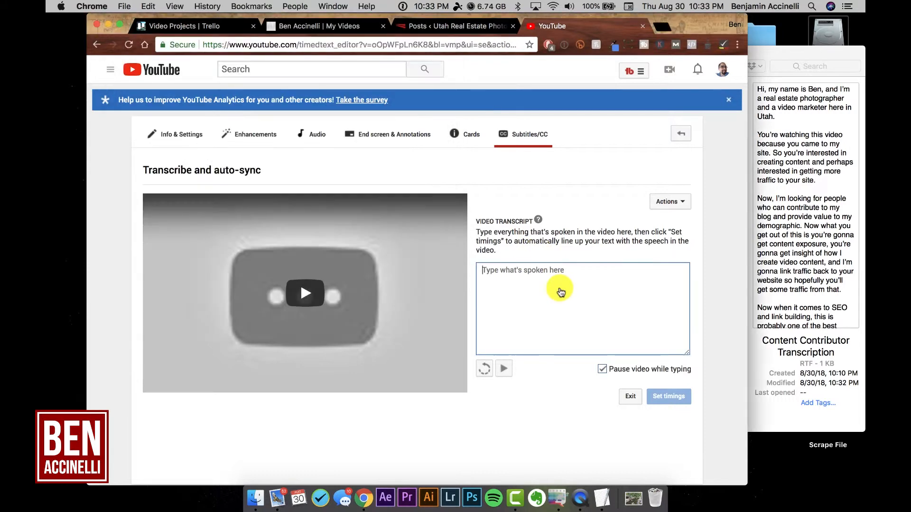
{"action": "key", "text": "super+v"}
{"action": "scroll", "coordinate": [558, 308], "scroll_direction": "up", "scroll_amount": 10}
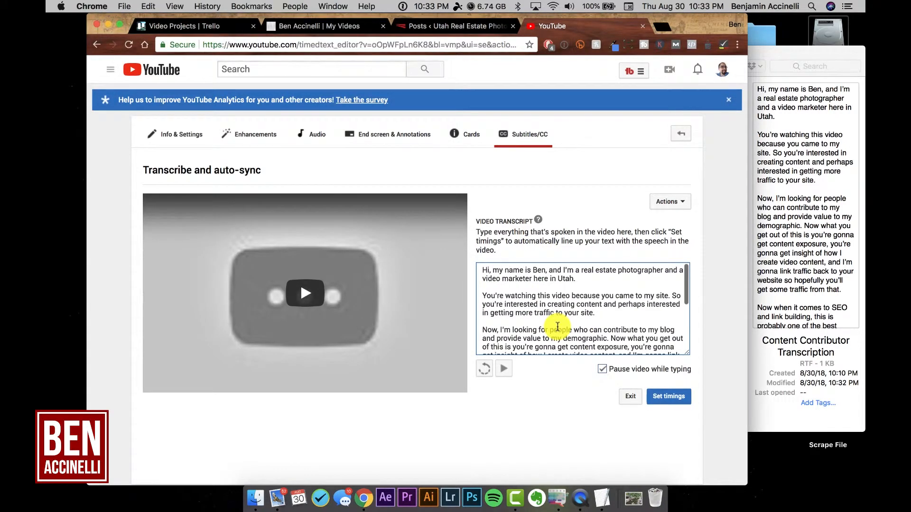
{"action": "scroll", "coordinate": [596, 315], "scroll_direction": "down", "scroll_amount": 5}
{"action": "scroll", "coordinate": [596, 318], "scroll_direction": "up", "scroll_amount": 5}
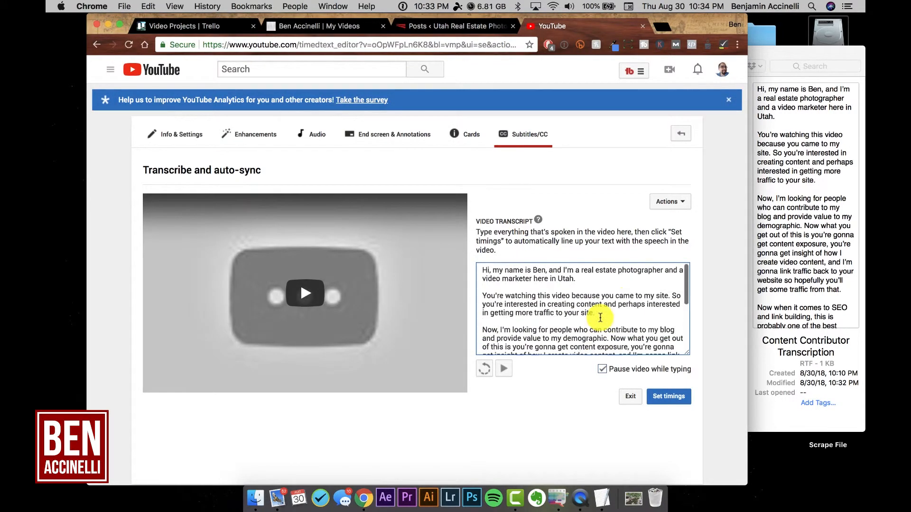
{"action": "left_click", "coordinate": [676, 401]}
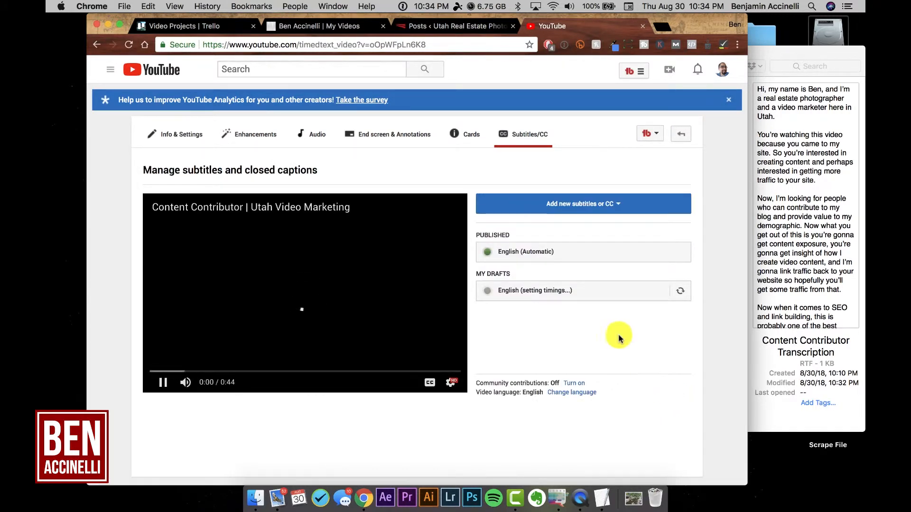
Step: Open the English subtitle draft of the Content Contributor video, check its timed lines and publish it
{"action": "left_click", "coordinate": [528, 293]}
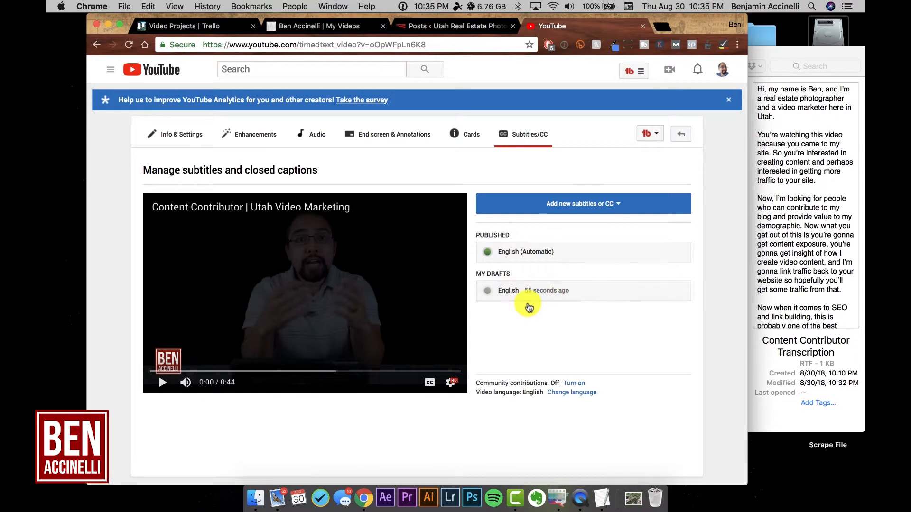
{"action": "left_click", "coordinate": [557, 290]}
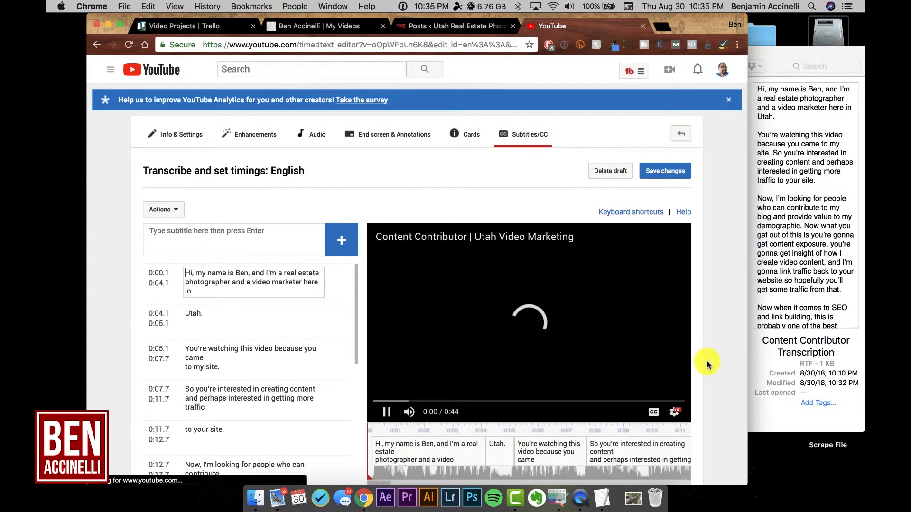
{"action": "scroll", "coordinate": [707, 364], "scroll_direction": "down", "scroll_amount": 5}
{"action": "scroll", "coordinate": [707, 363], "scroll_direction": "up", "scroll_amount": 5}
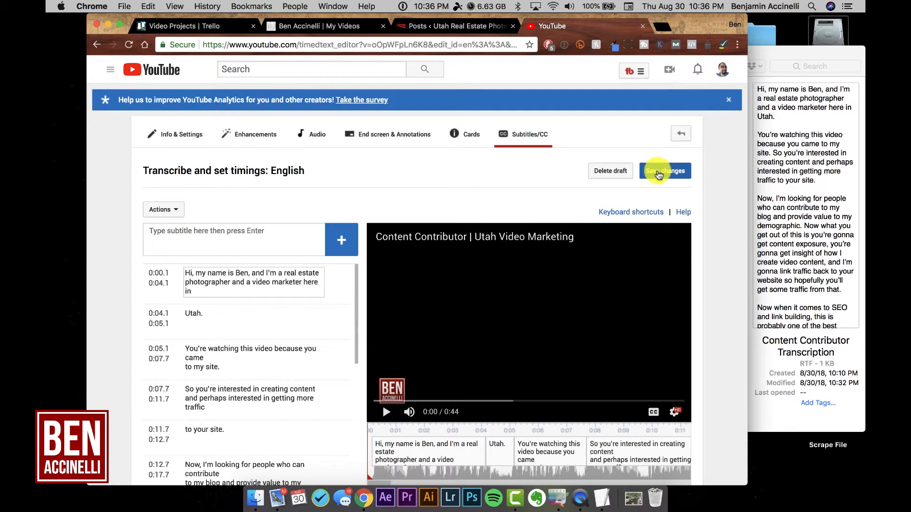
{"action": "left_click", "coordinate": [659, 171]}
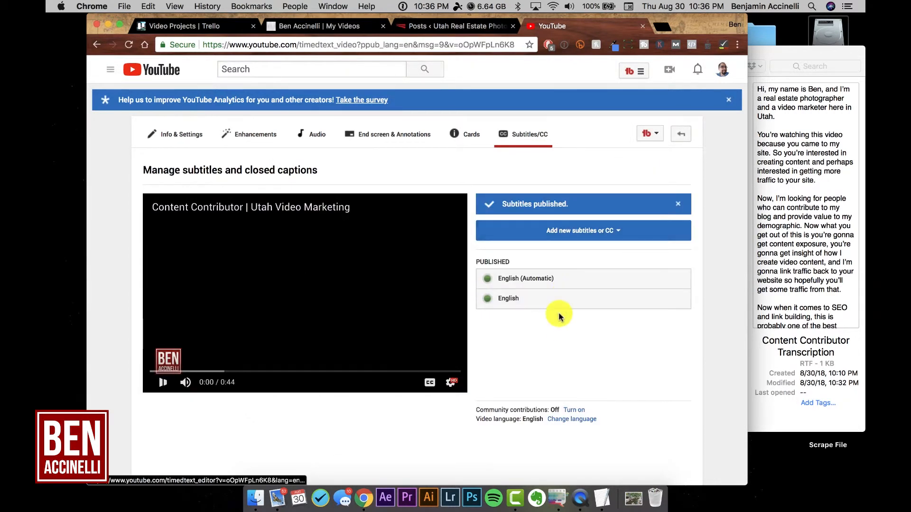
Step: Turn on captions in the video preview, play the opening to check the published subtitles, and pause it
{"action": "left_click", "coordinate": [429, 385]}
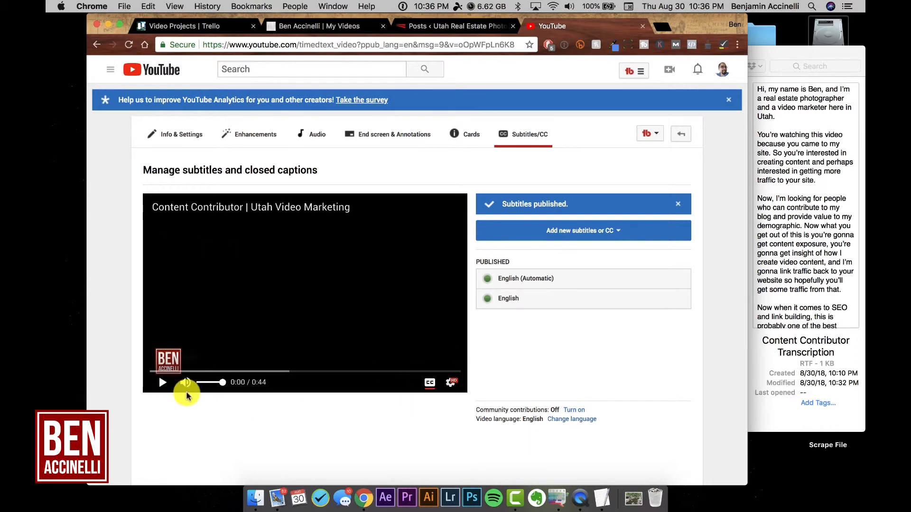
{"action": "left_click", "coordinate": [162, 385]}
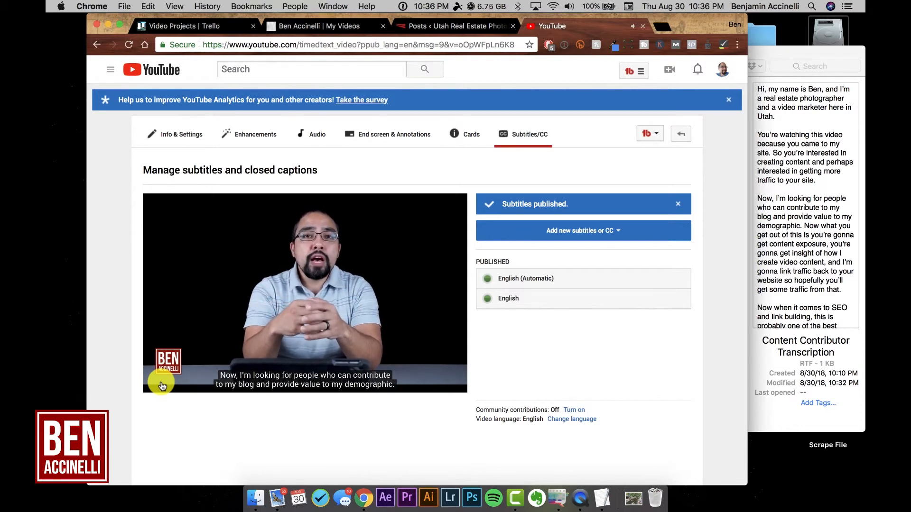
{"action": "mouse_move", "coordinate": [163, 355]}
{"action": "left_click", "coordinate": [162, 384]}
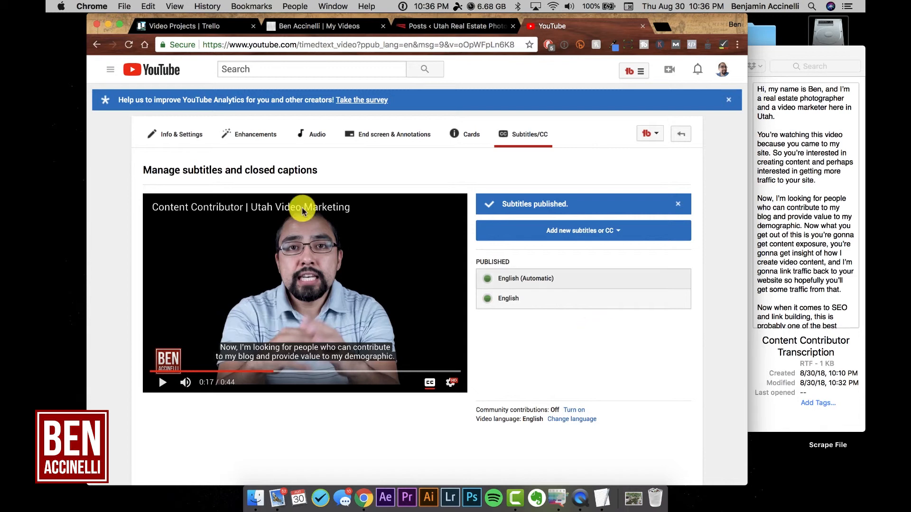
Step: Open the video's info and settings page and review its title, description, tags, thumbnails and best-practice suggestions
{"action": "left_click", "coordinate": [189, 141]}
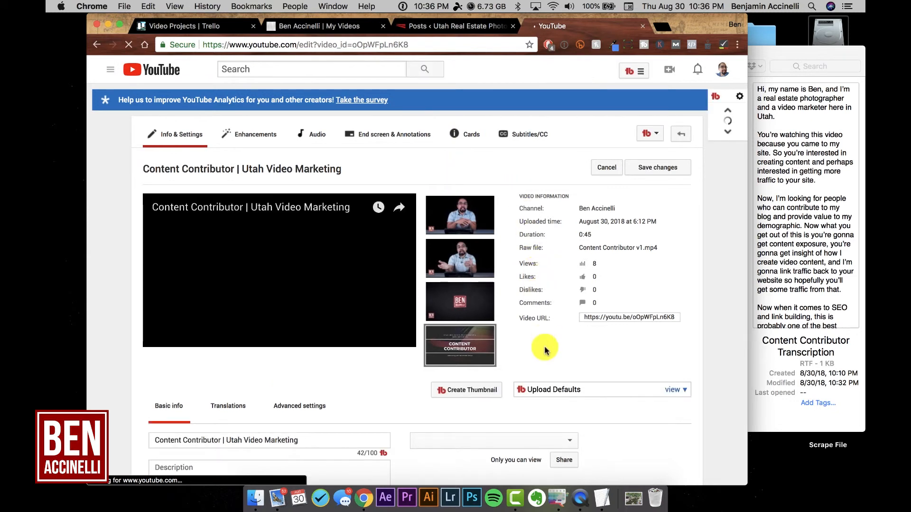
{"action": "scroll", "coordinate": [545, 351], "scroll_direction": "down", "scroll_amount": 2}
{"action": "scroll", "coordinate": [544, 350], "scroll_direction": "down", "scroll_amount": 3}
{"action": "left_click", "coordinate": [199, 264]}
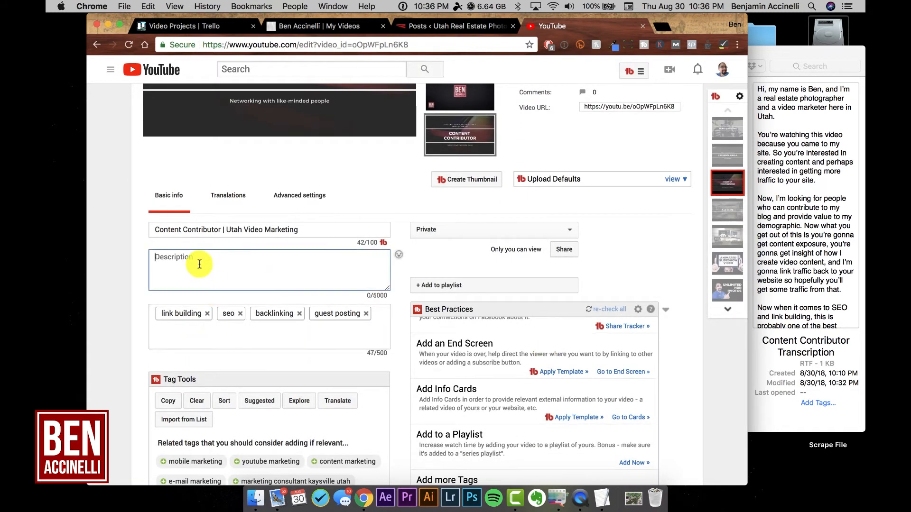
{"action": "scroll", "coordinate": [508, 254], "scroll_direction": "up", "scroll_amount": 4}
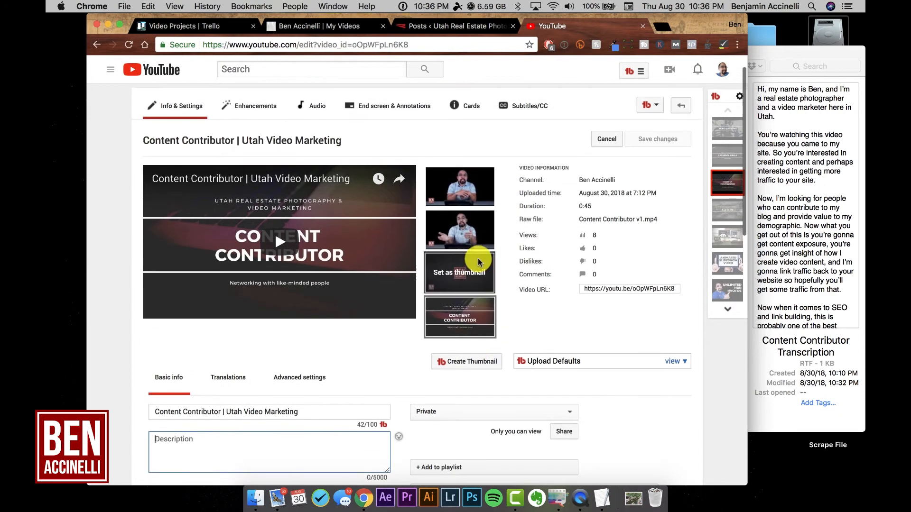
{"action": "scroll", "coordinate": [539, 287], "scroll_direction": "down", "scroll_amount": 2}
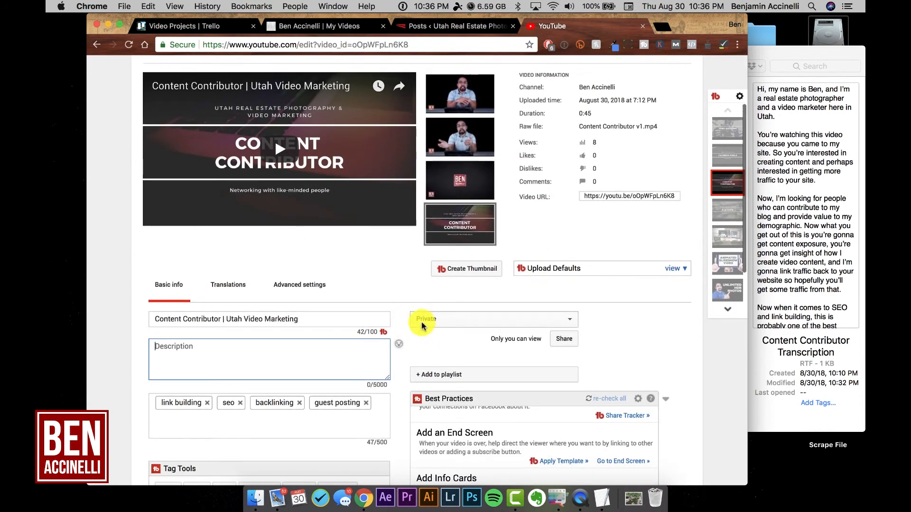
{"action": "scroll", "coordinate": [399, 363], "scroll_direction": "down", "scroll_amount": 2}
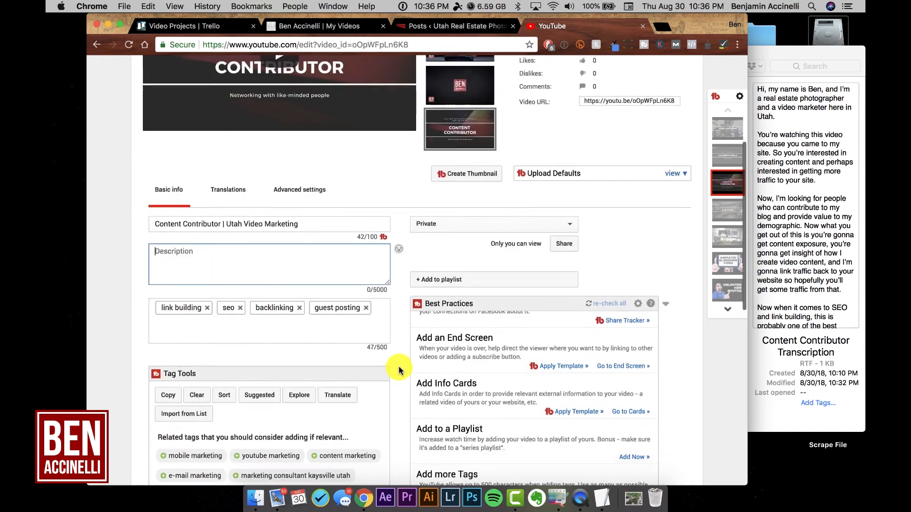
{"action": "scroll", "coordinate": [398, 370], "scroll_direction": "down", "scroll_amount": 2}
{"action": "scroll", "coordinate": [398, 370], "scroll_direction": "up", "scroll_amount": 3}
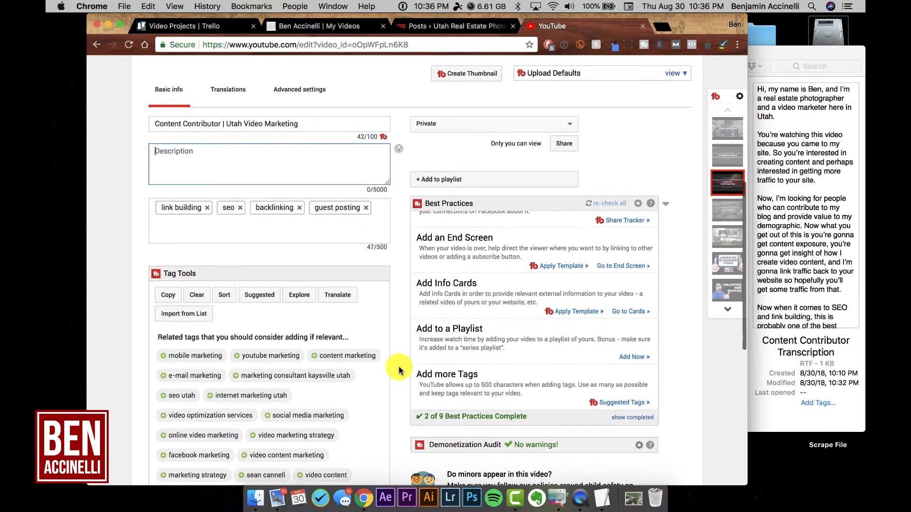
{"action": "scroll", "coordinate": [399, 371], "scroll_direction": "up", "scroll_amount": 3}
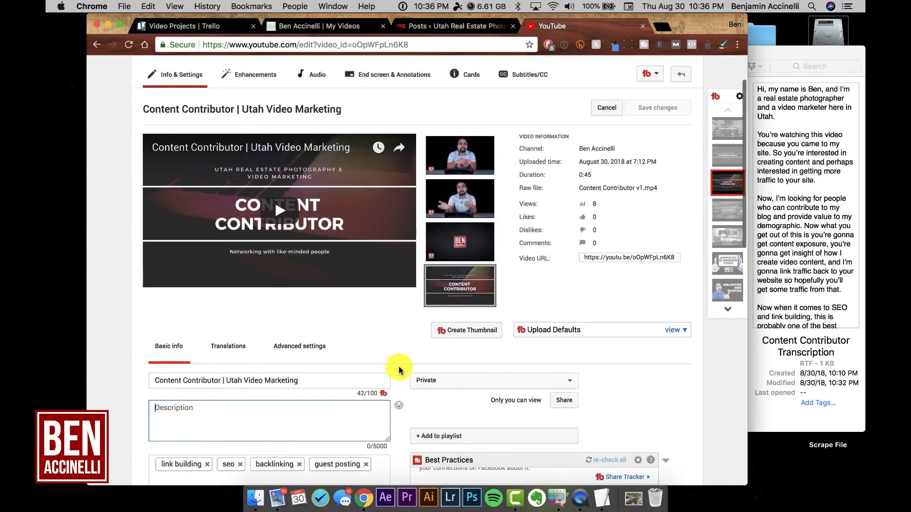